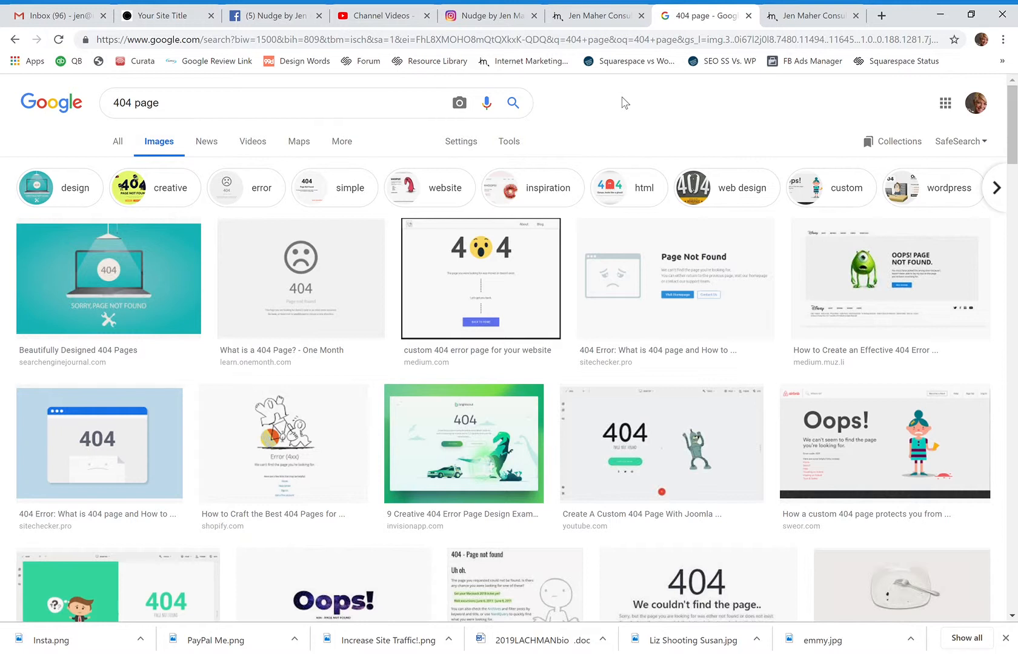
Switch to the marketing consultant's website and load its /teachable address to bring up the custom 404 page
click(820, 16)
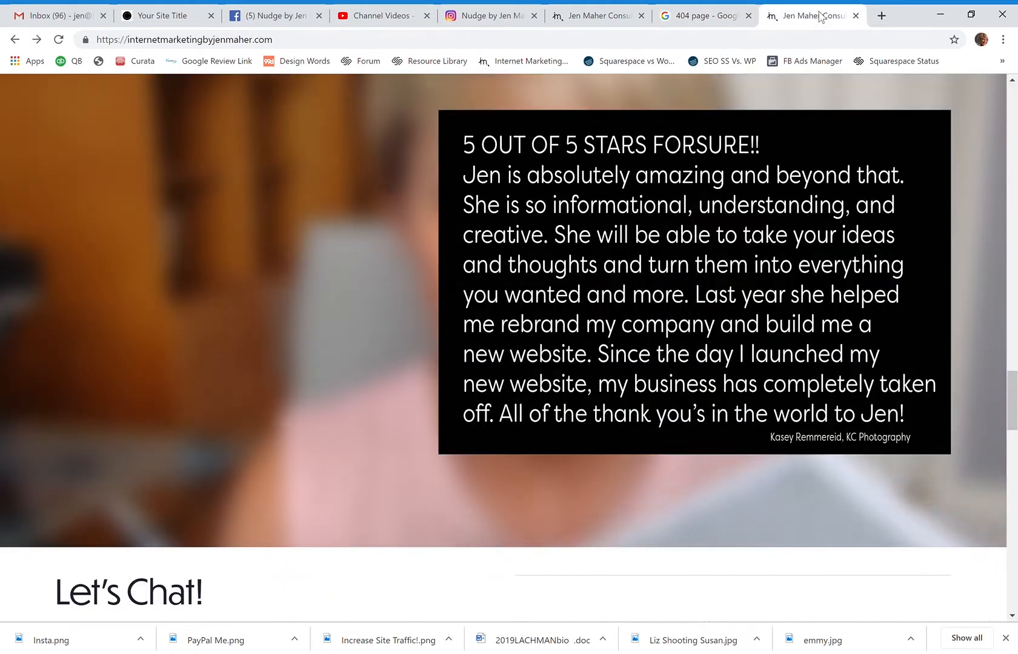
click(307, 49)
click(307, 49)
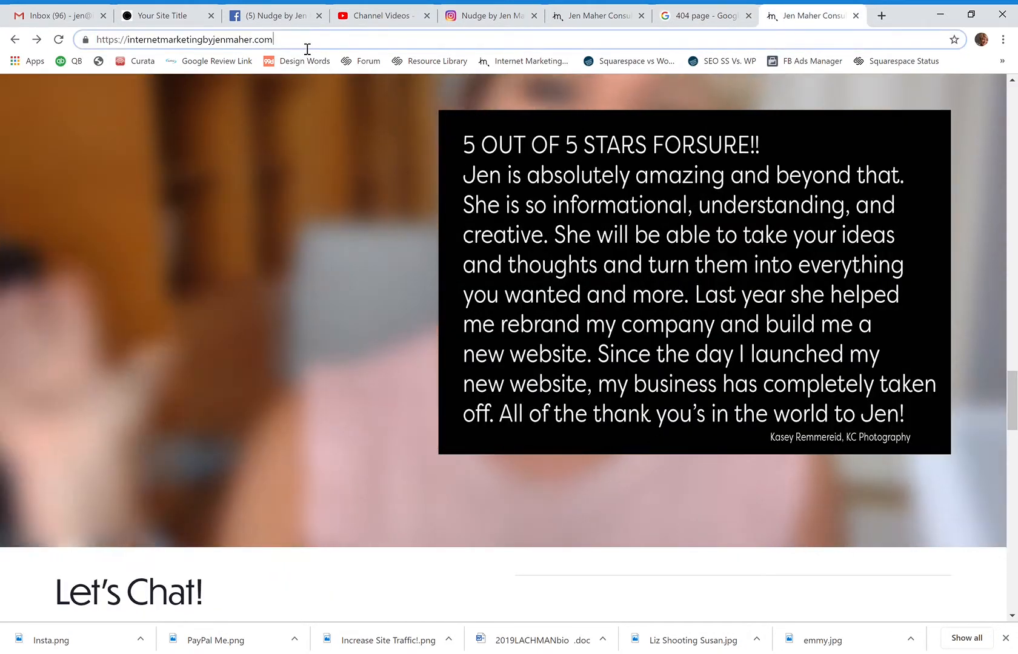
text(/teachable)
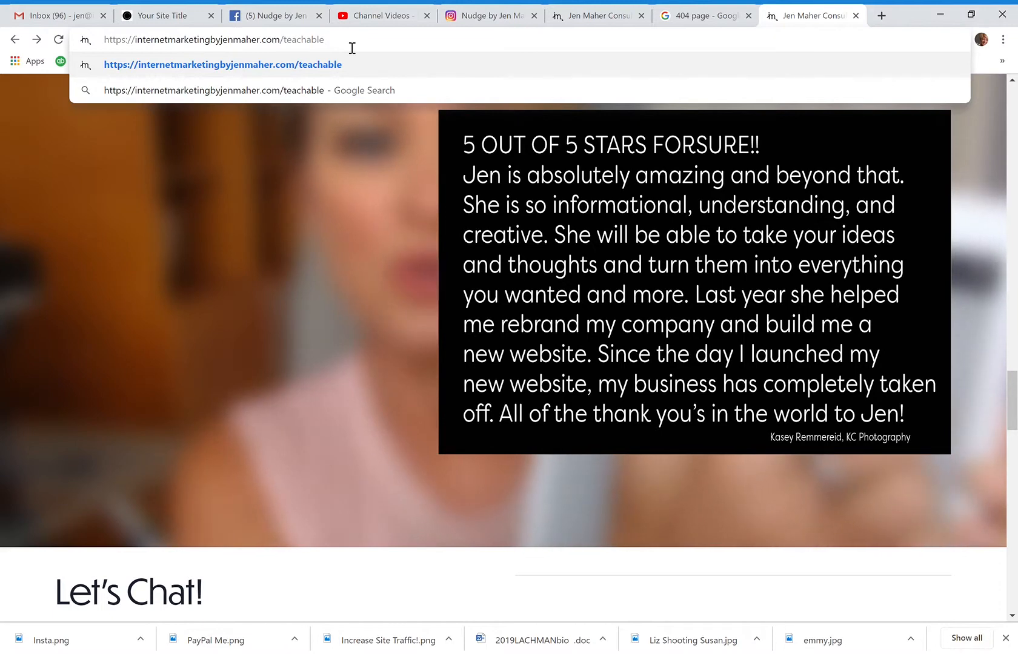
key(Return)
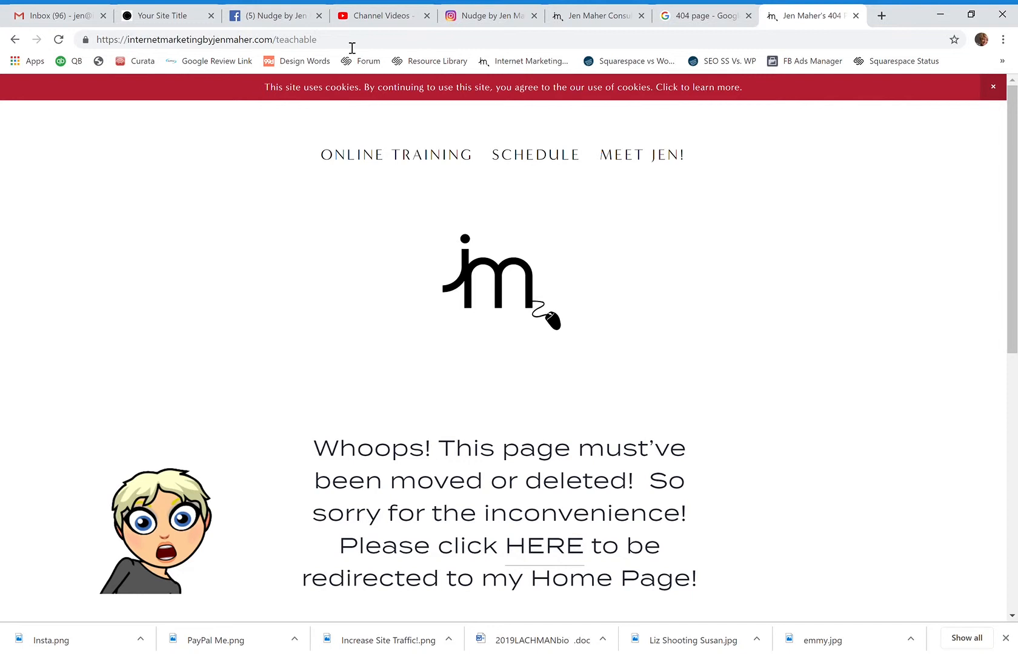
Open omahahairschool.com in a new browser tab
click(882, 16)
text(omaha)
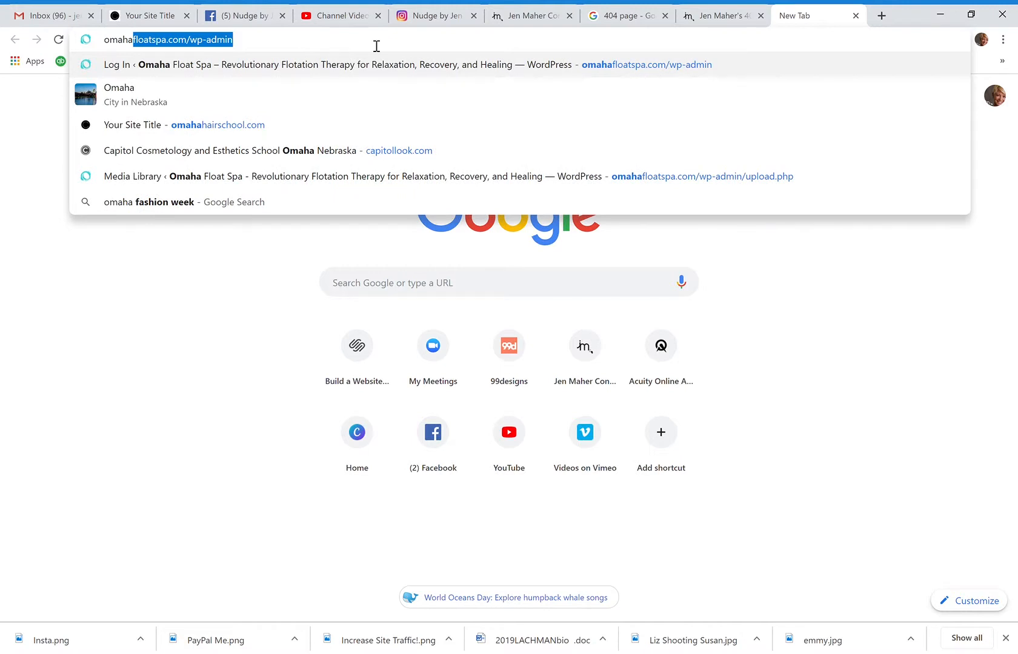
text(ha)
key(Return)
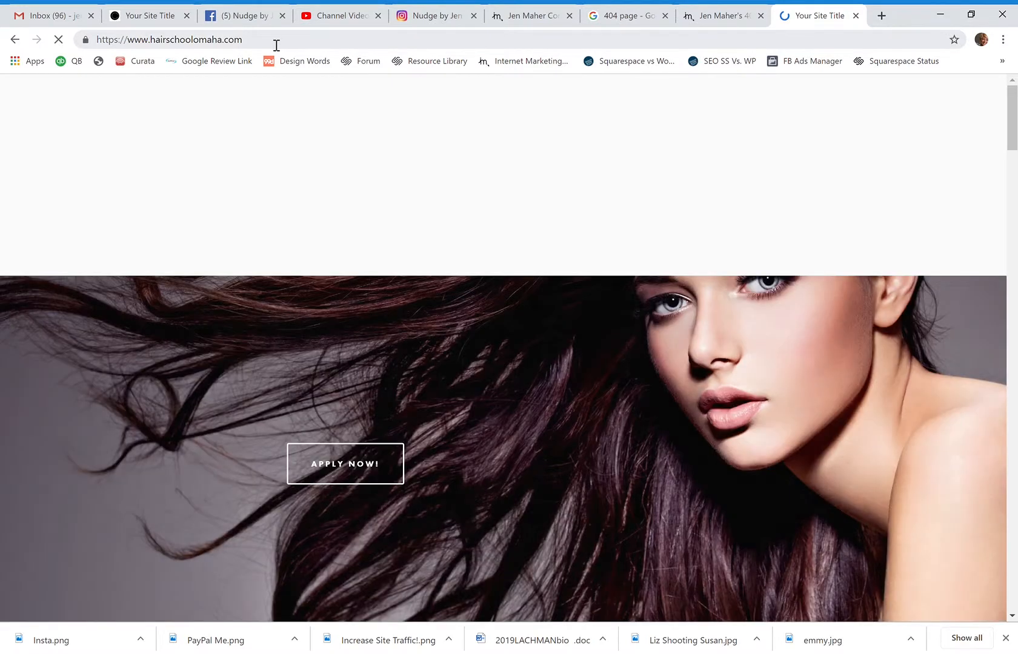
Load the /training address on the hair school site to bring up its default 404 page
click(274, 44)
click(274, 45)
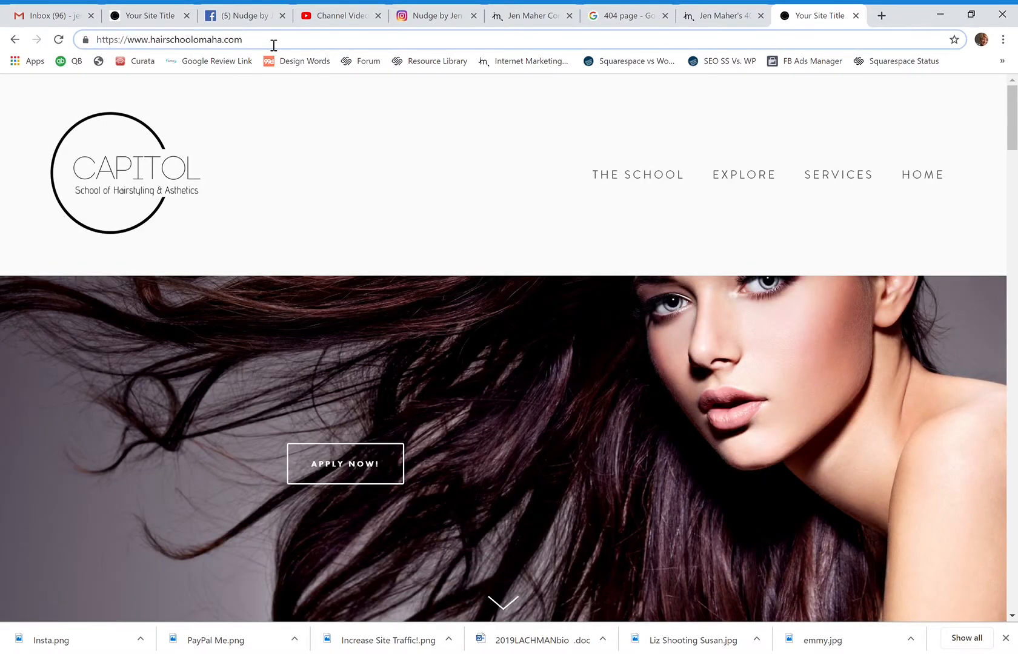
text(/)
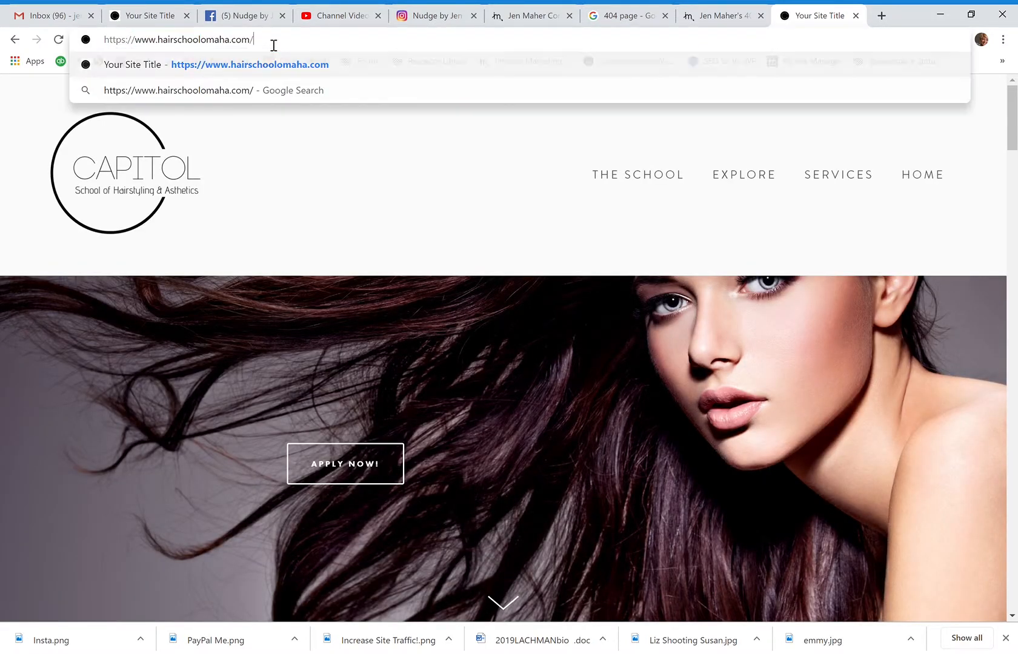
text(training)
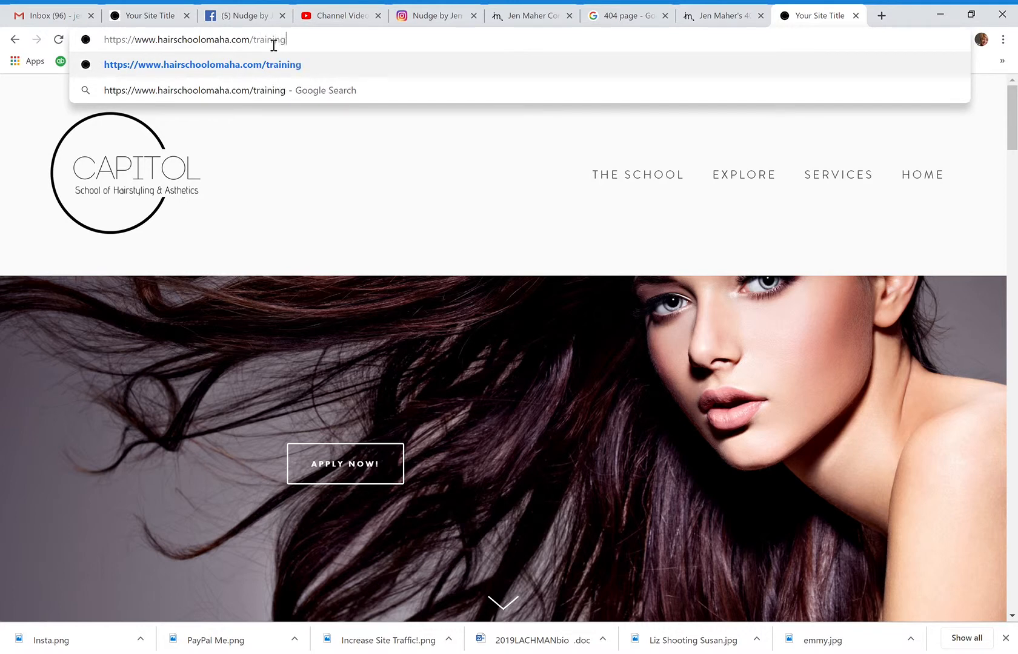
key(Return)
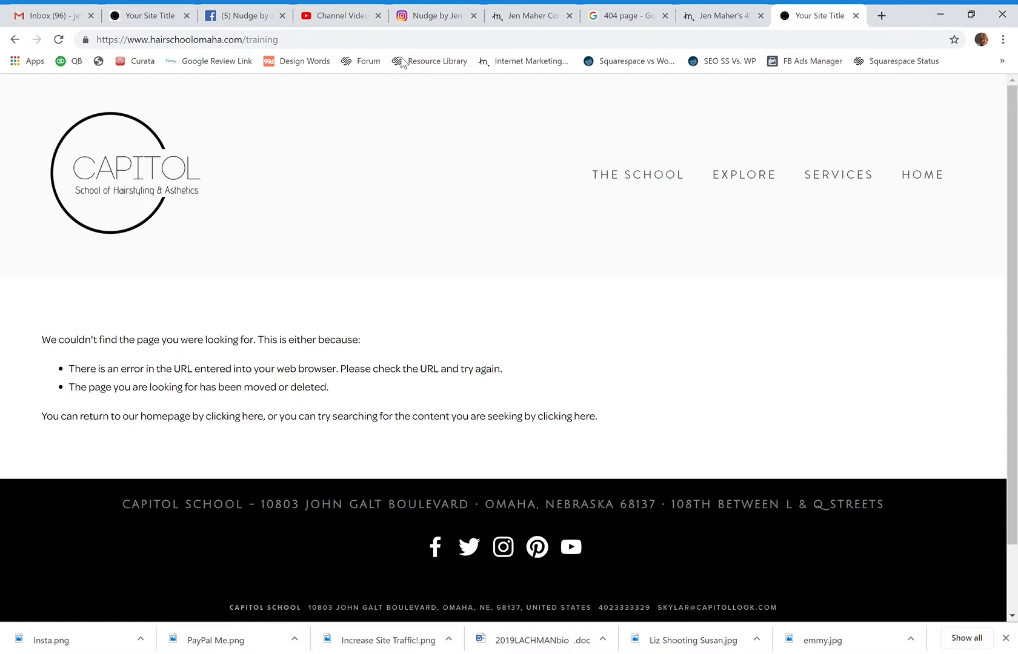
Compare the consultant's custom 404 page with the hair school's default one, and follow the custom page's HERE link
click(720, 25)
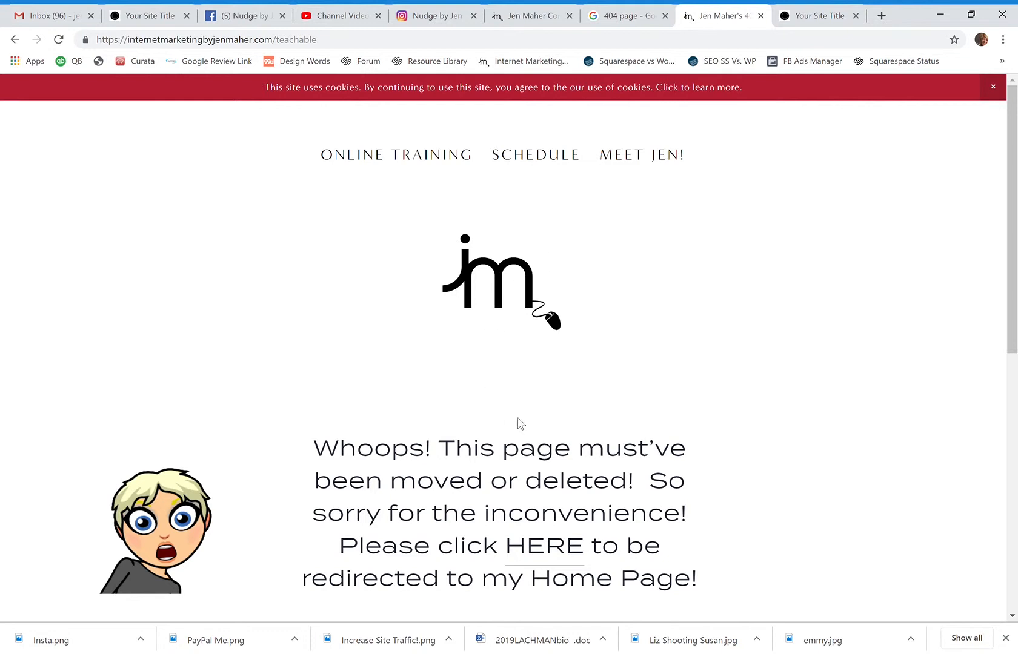
click(768, 10)
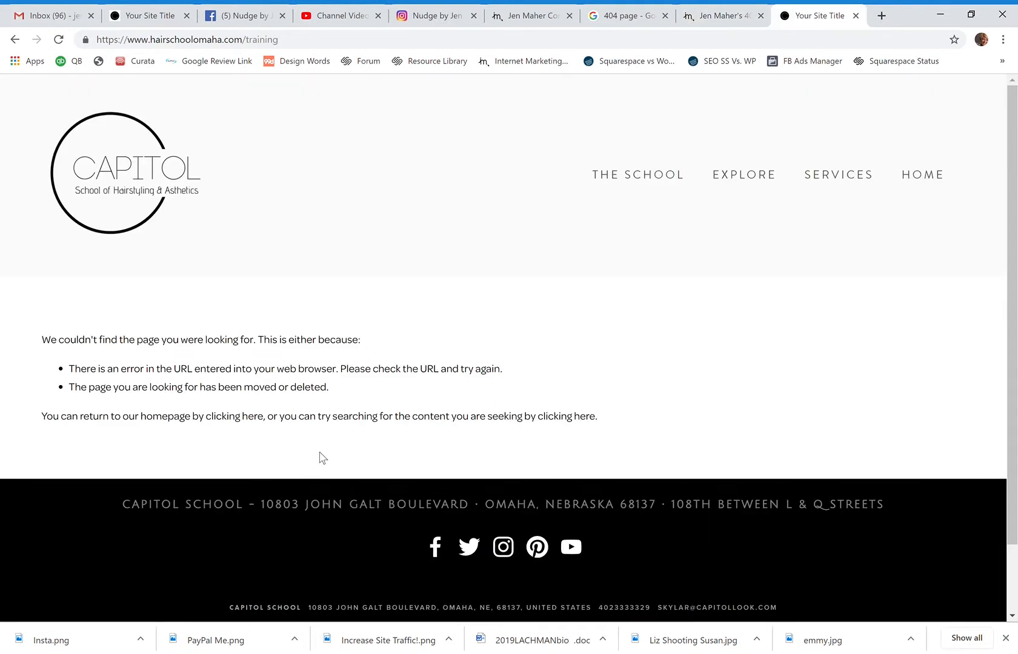
mouse_move(600, 189)
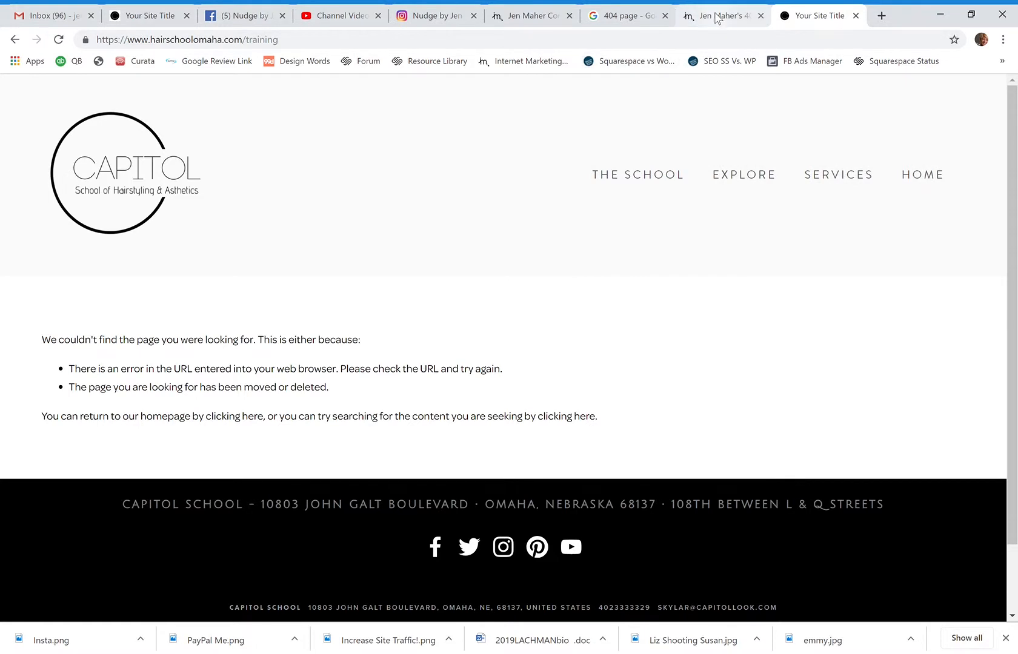
click(717, 17)
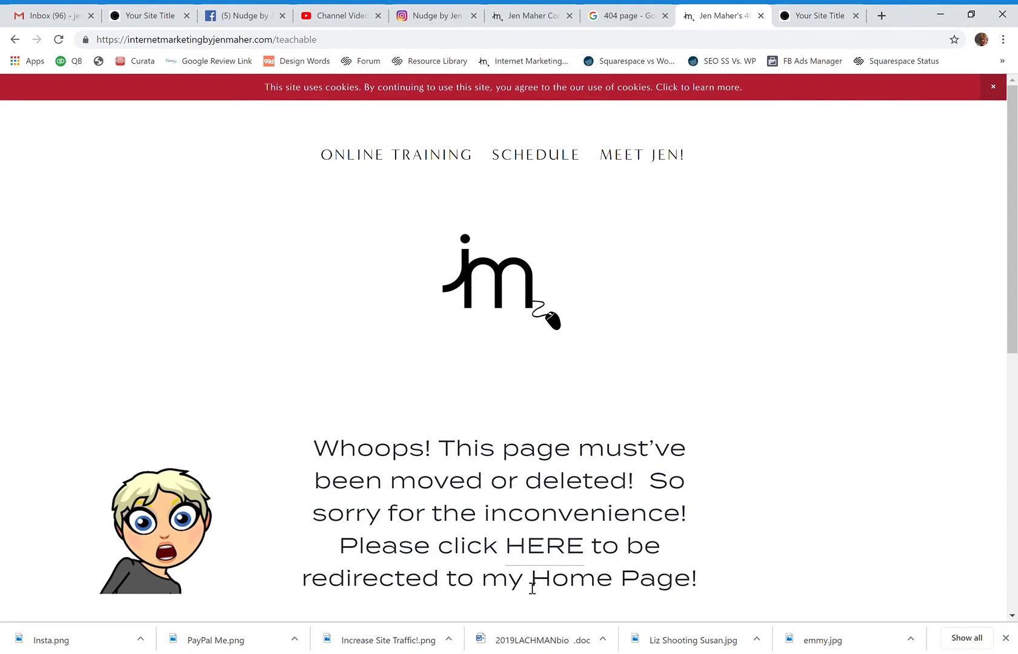
click(551, 557)
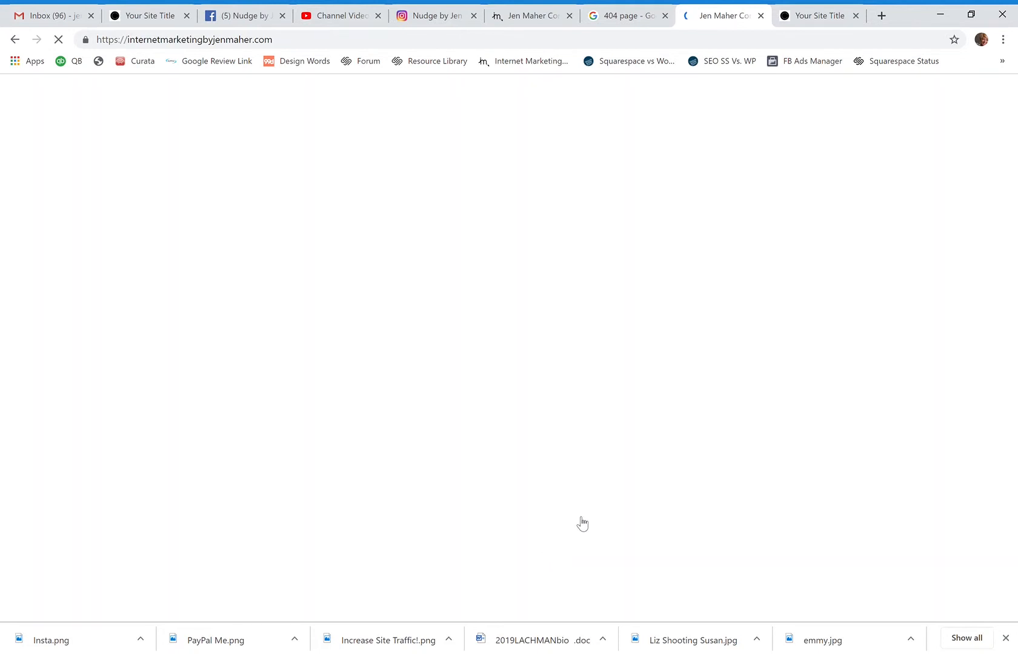
mouse_move(493, 157)
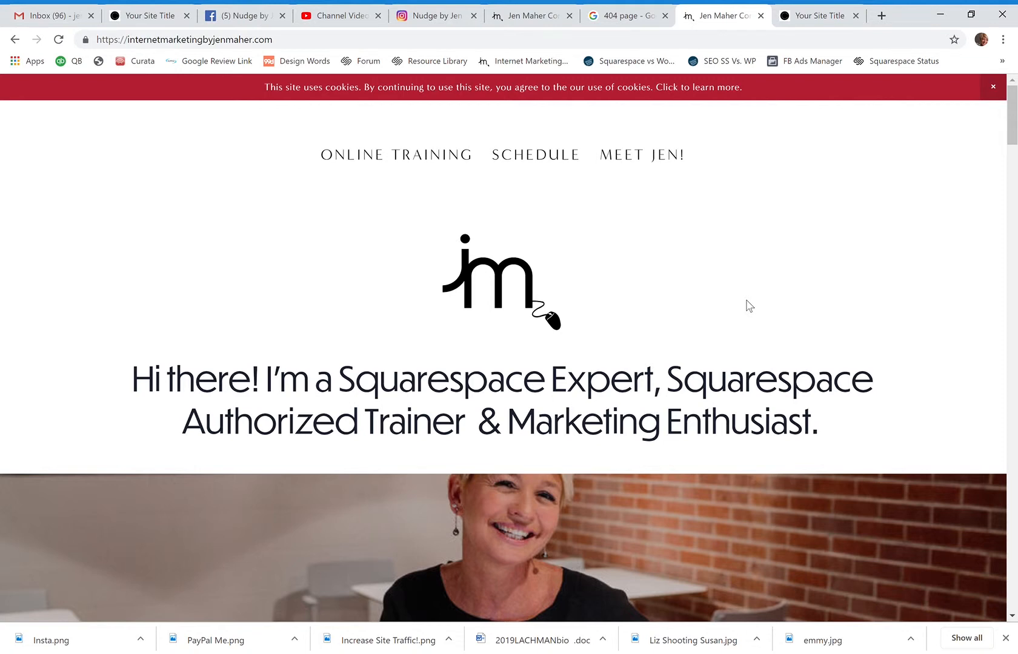
Switch to the Squarespace editor for the hair school site and open the Not Found / 404 Page design settings
click(161, 17)
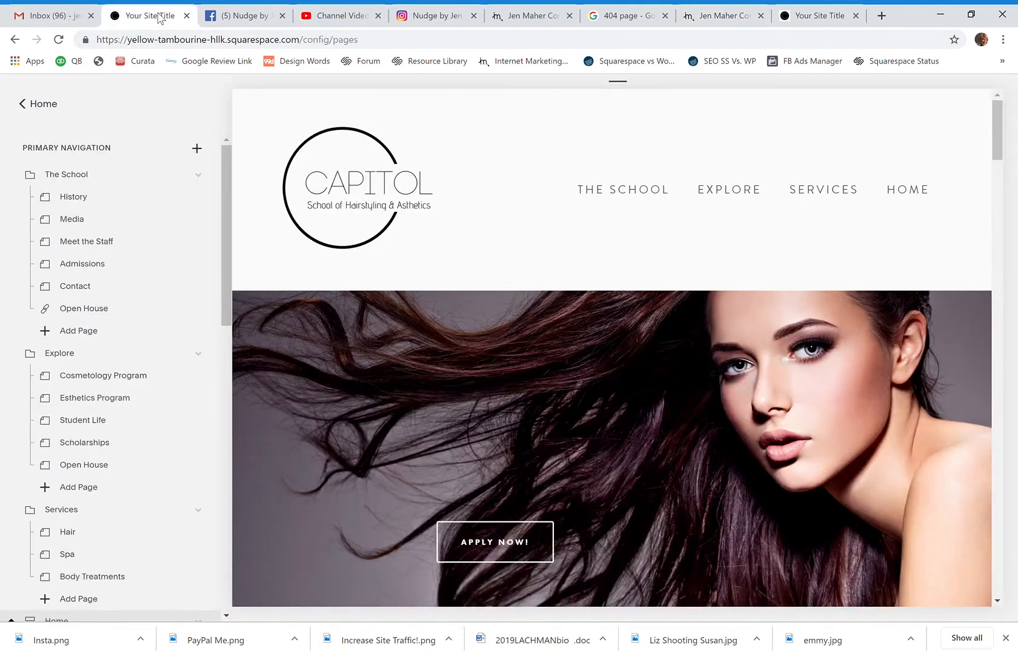
click(50, 107)
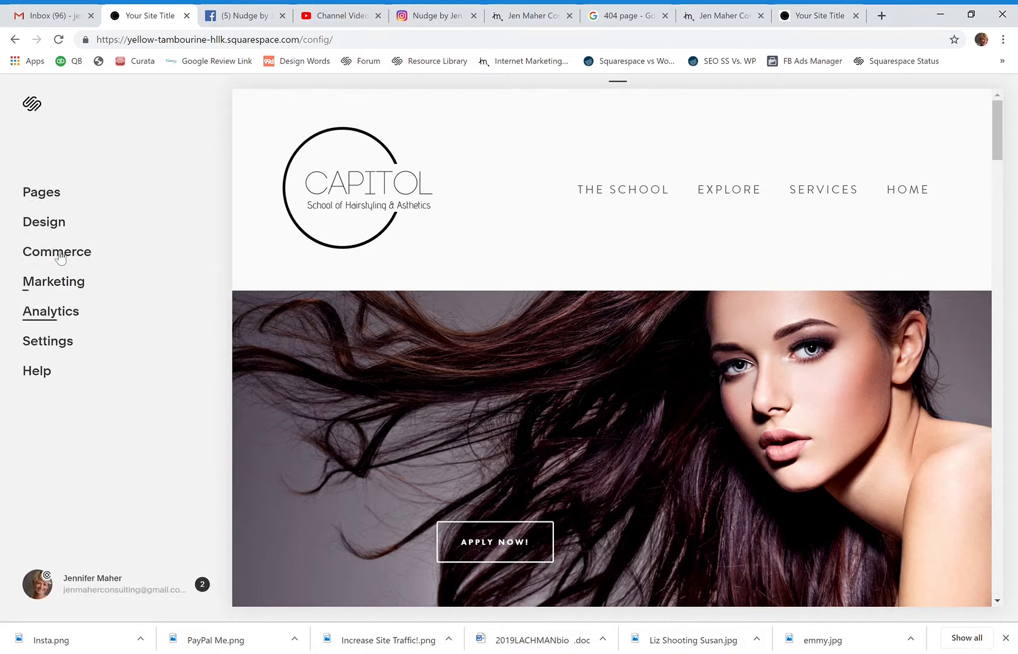
click(53, 228)
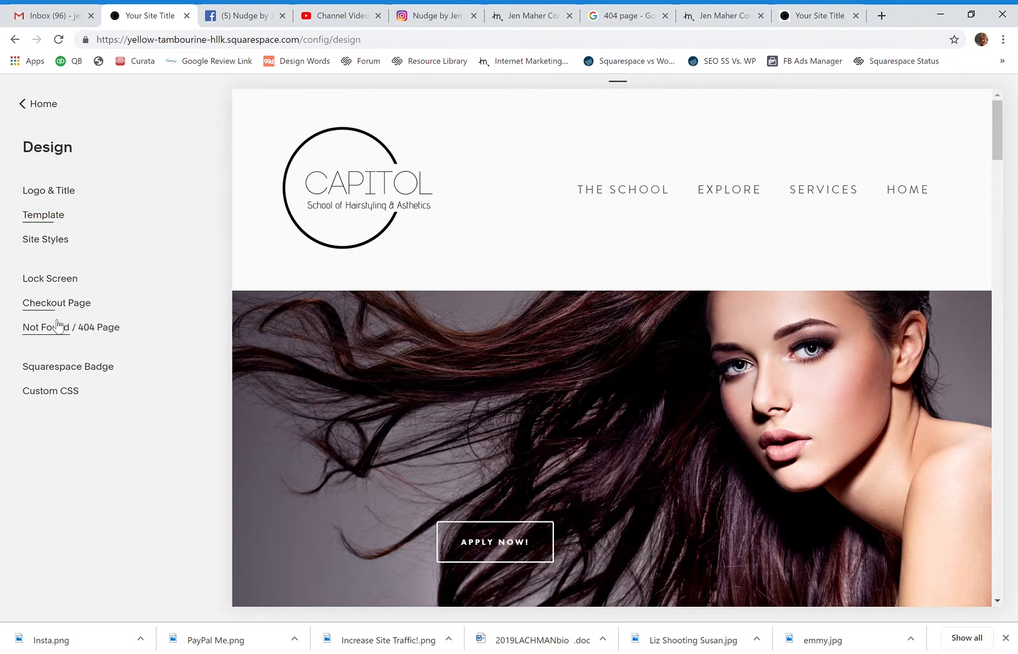
click(81, 332)
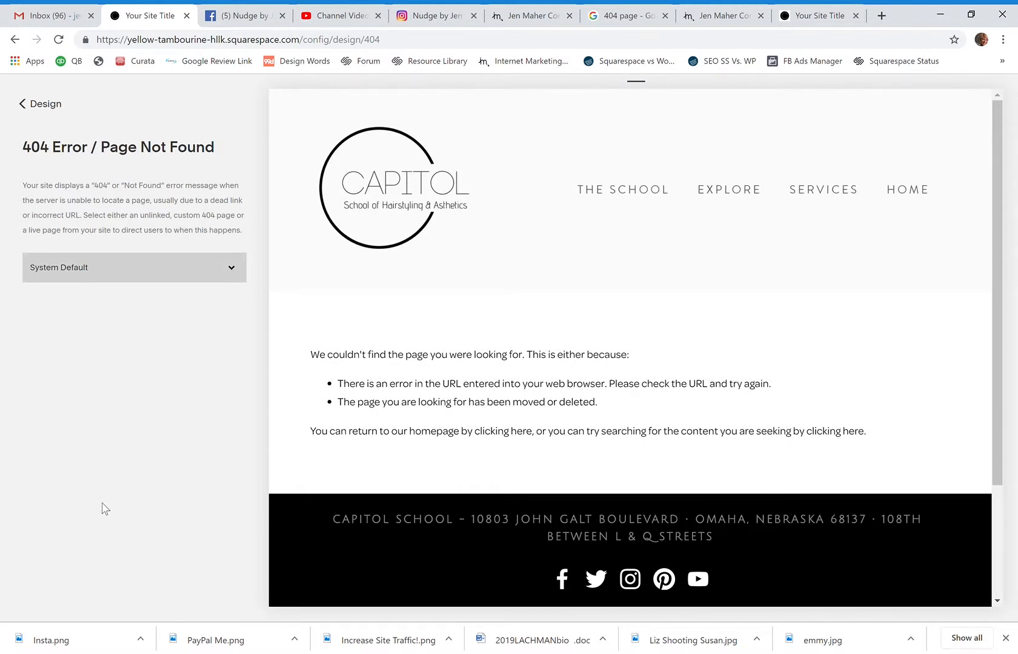
Add a blank page named 404 Page to the site's Not Linked section
click(49, 106)
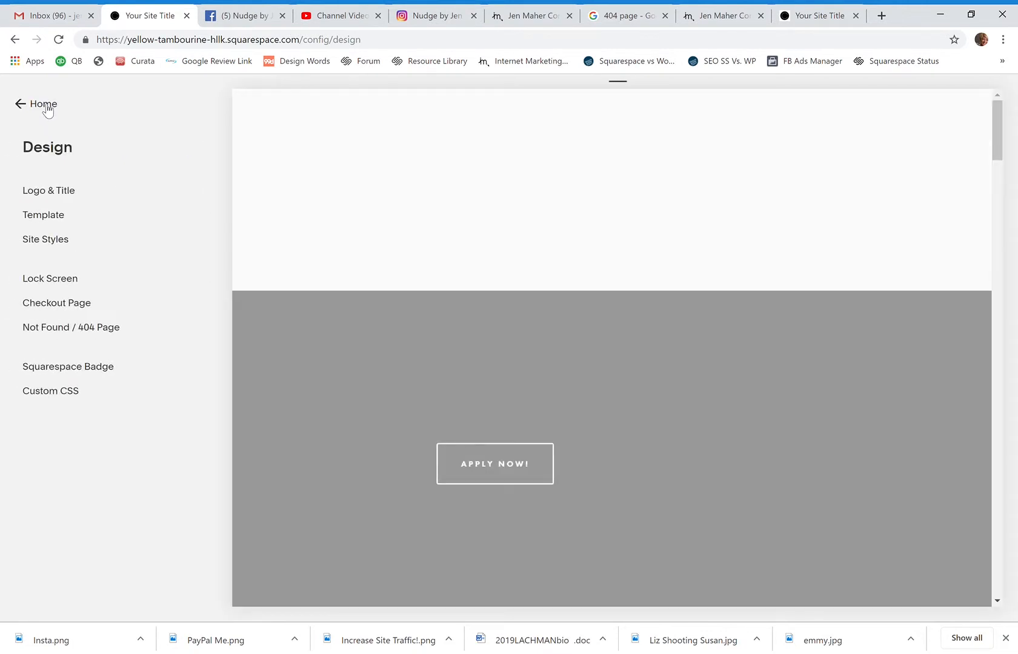
click(43, 105)
click(45, 195)
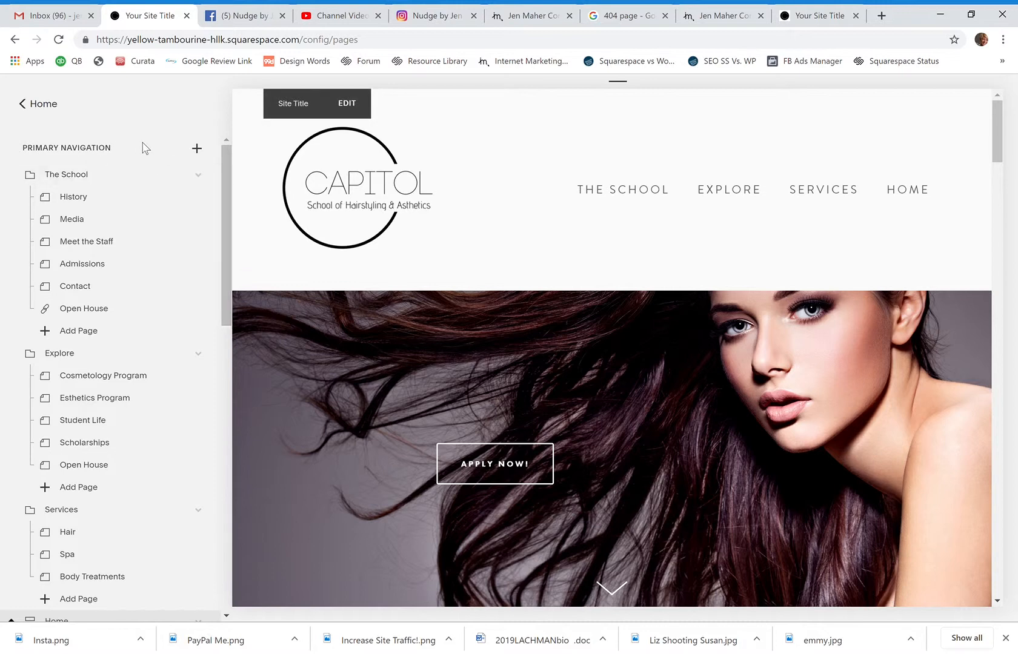
drag(223, 169, 224, 425)
mouse_move(739, 197)
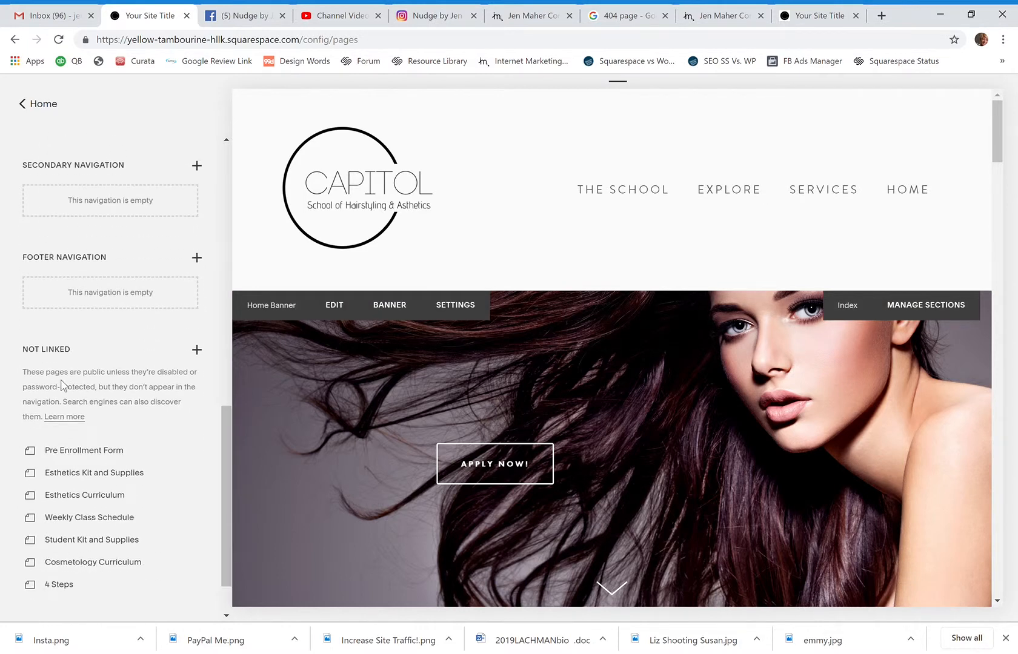
click(197, 350)
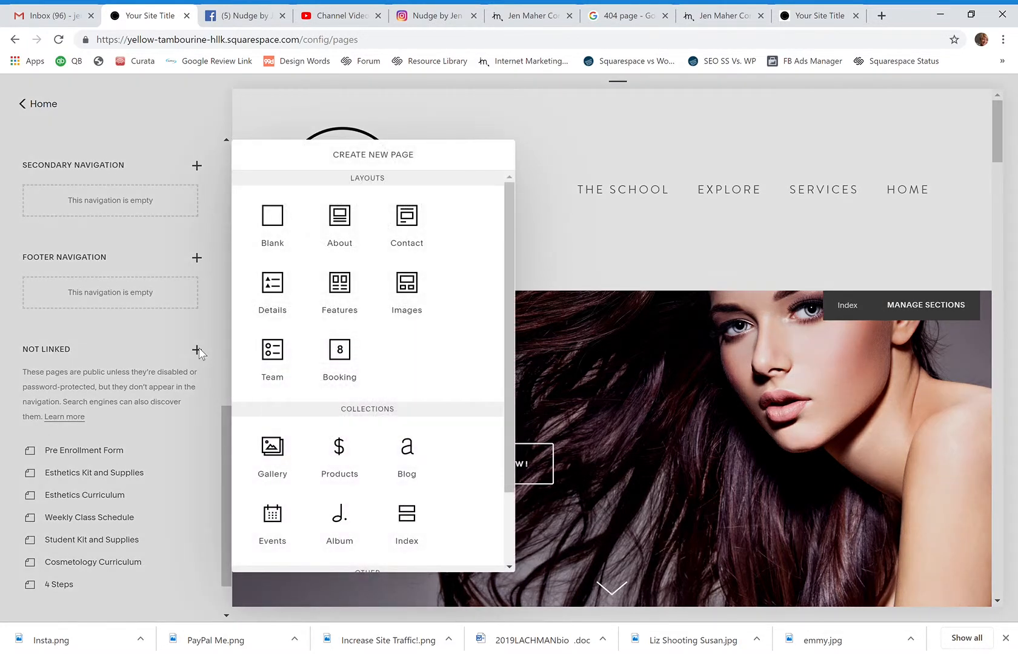
click(283, 223)
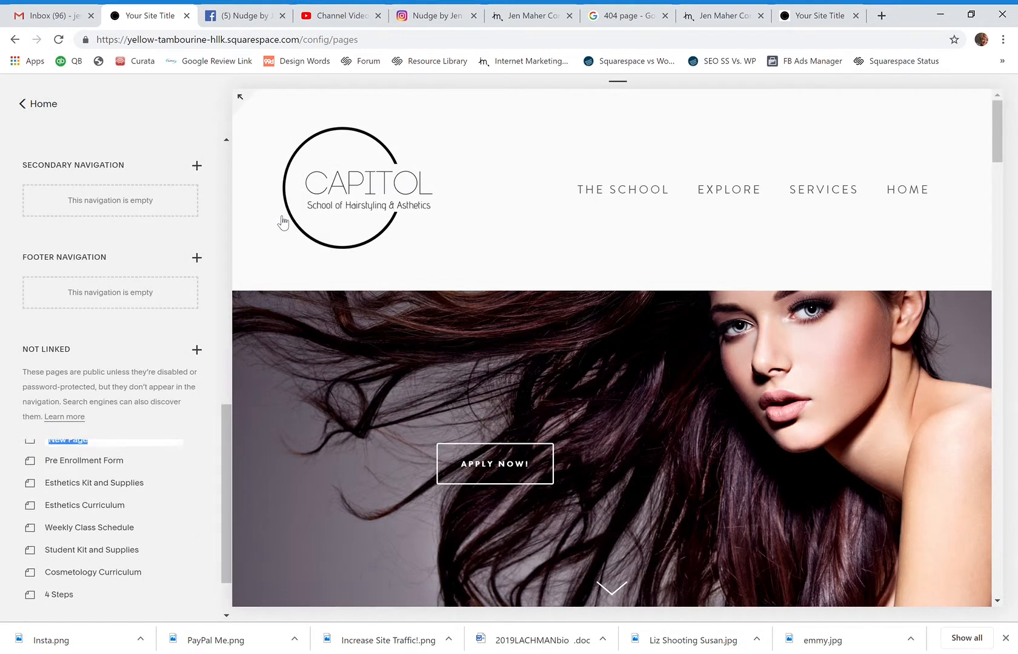
text(40)
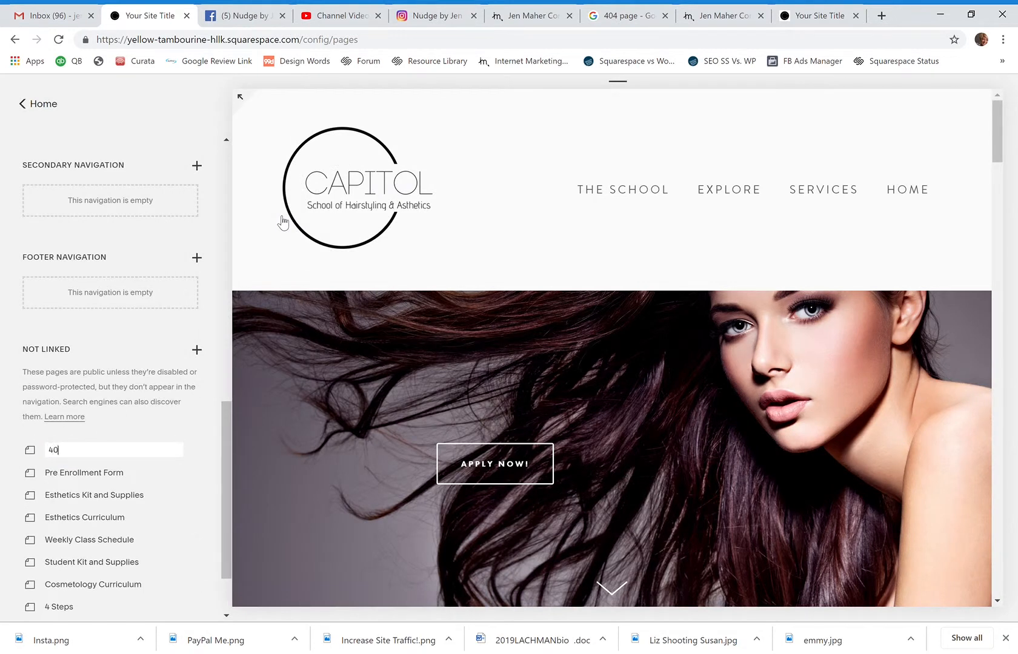
text(4 Page)
key(Return)
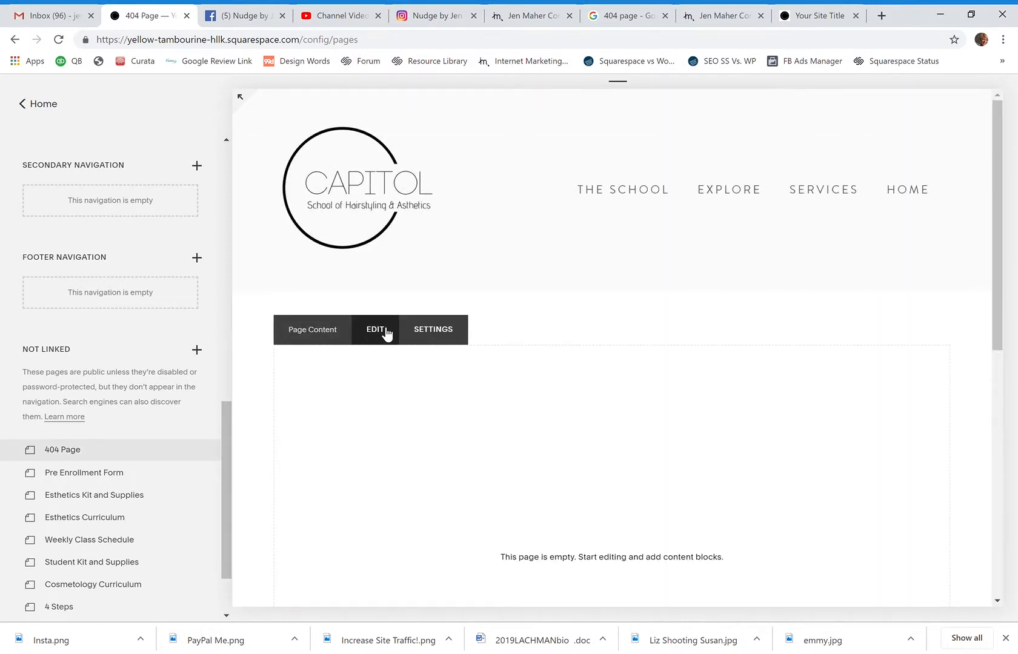
Enter "Whoops! This page has either been deleted or changed. Please click HERE to be redirected to our home page." in the page's text block
click(384, 333)
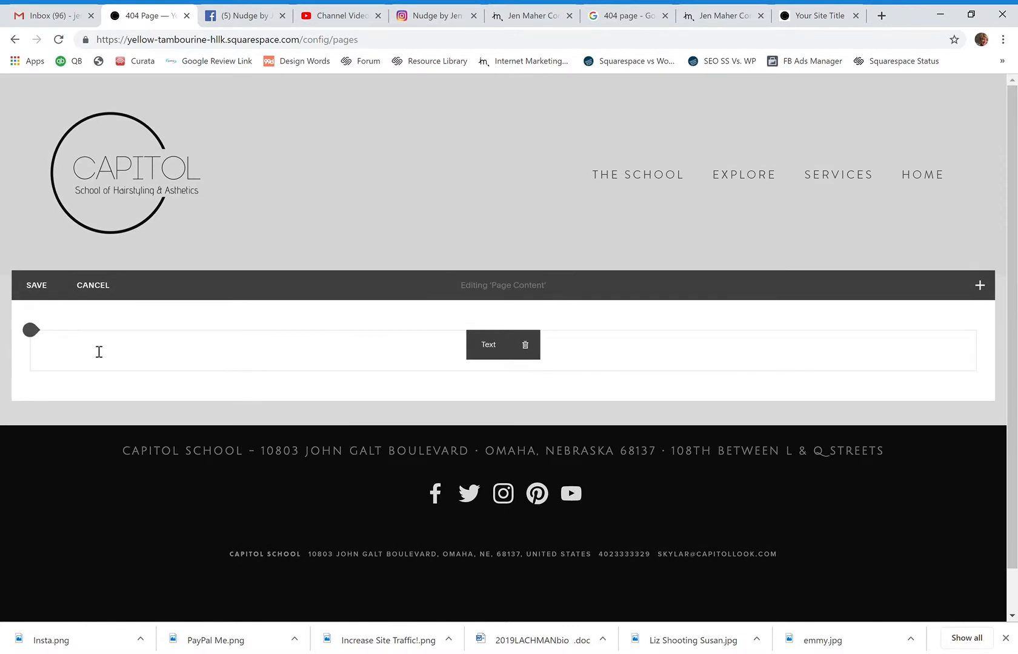
click(92, 353)
text(Whoops!)
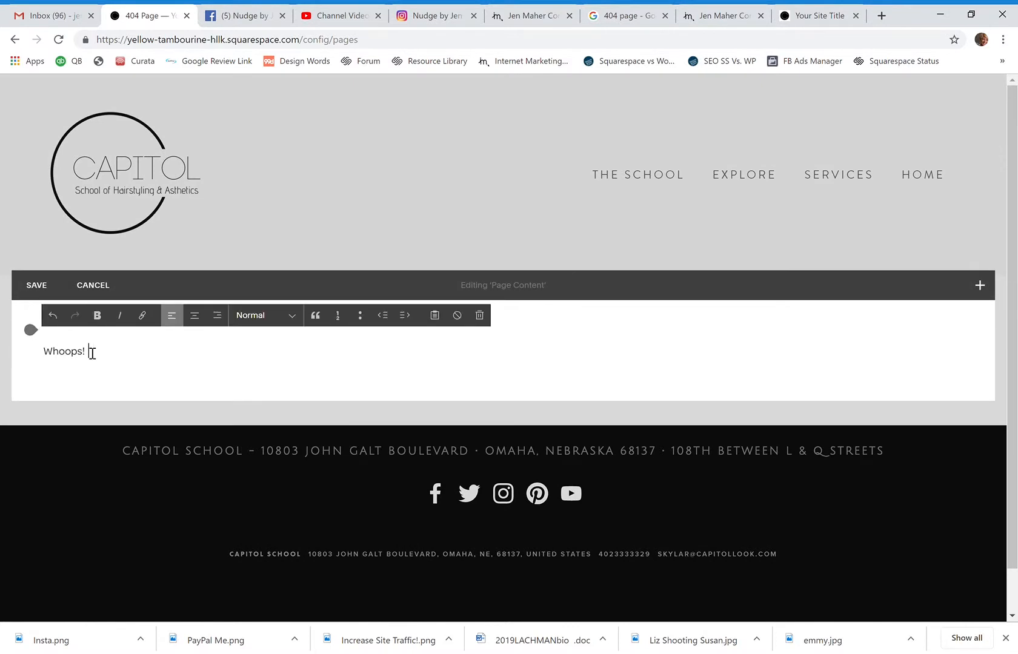
text( This page has either been de)
text(eted)
key(BackSpace)
key(BackSpace)
key(BackSpace)
text(leted )
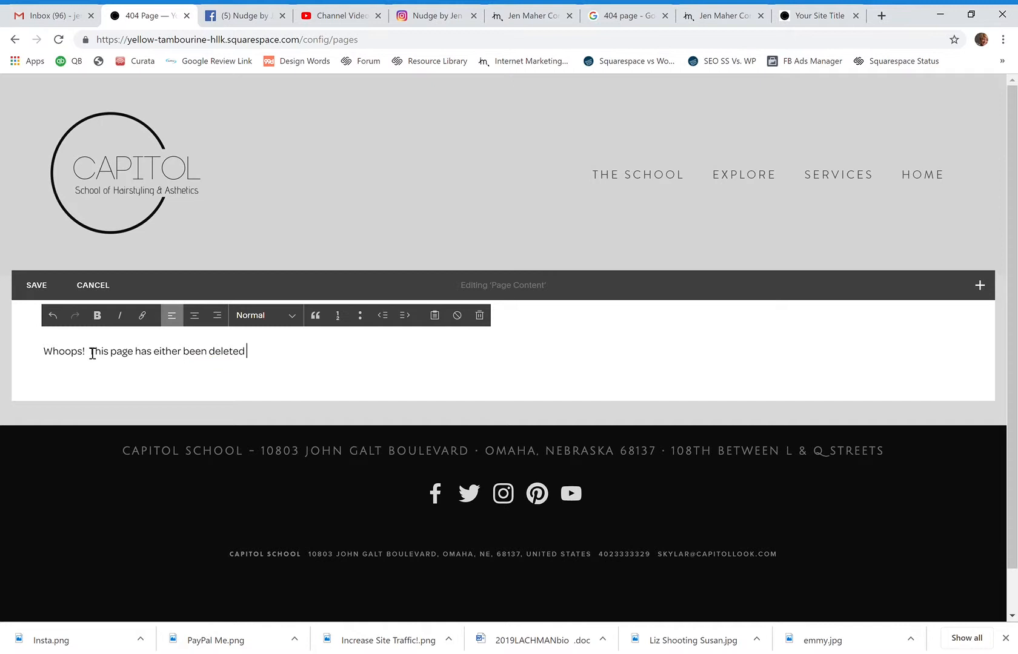
text(or changed.  Please click HERE to be redirec)
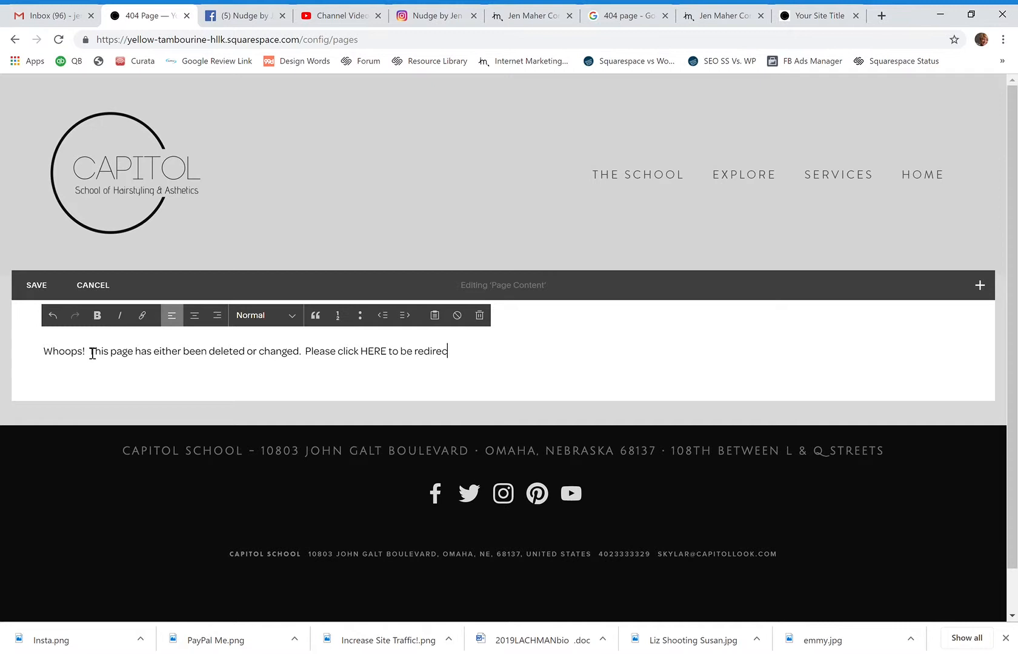
text(ted to our homw page)
key(BackSpace)
key(BackSpace)
key(BackSpace)
key(BackSpace)
key(BackSpace)
text(page)
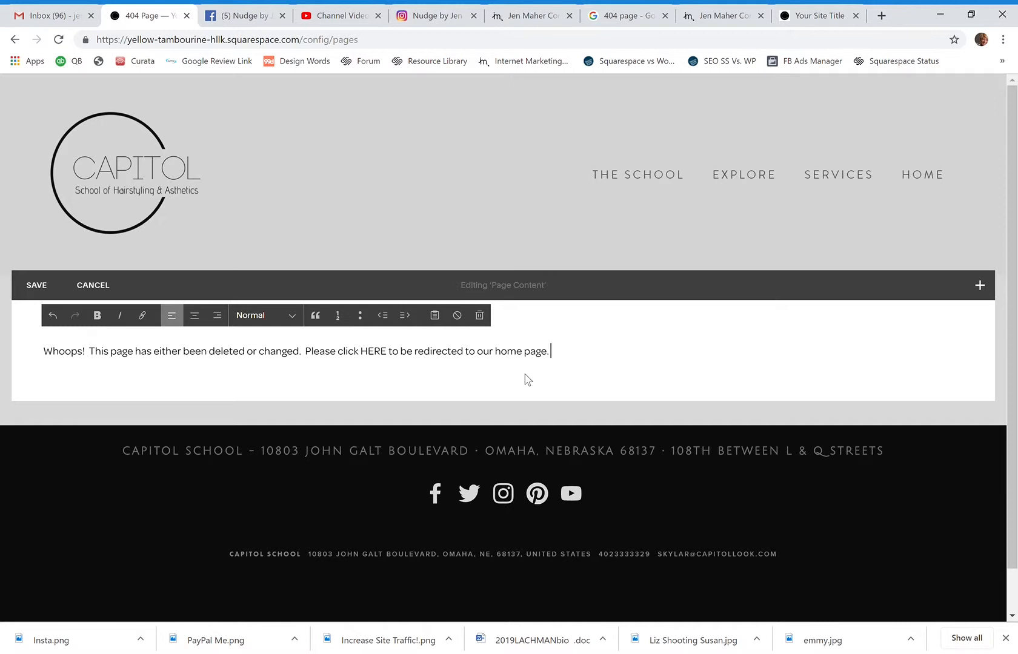
Center the whole 404 page message and format it as Heading 3
drag(572, 350, 3, 362)
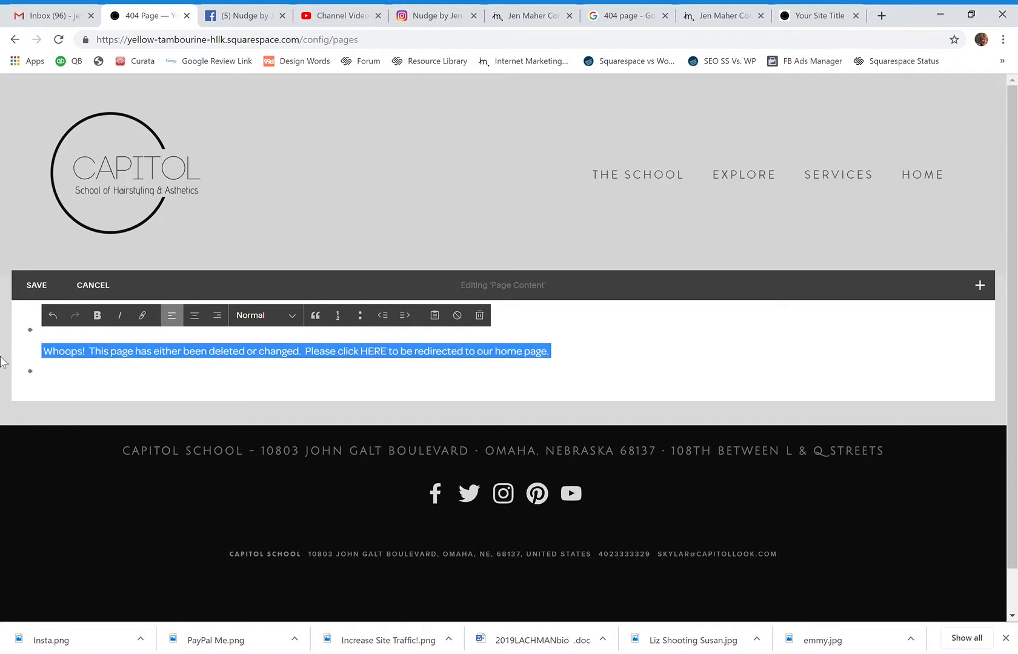
click(195, 316)
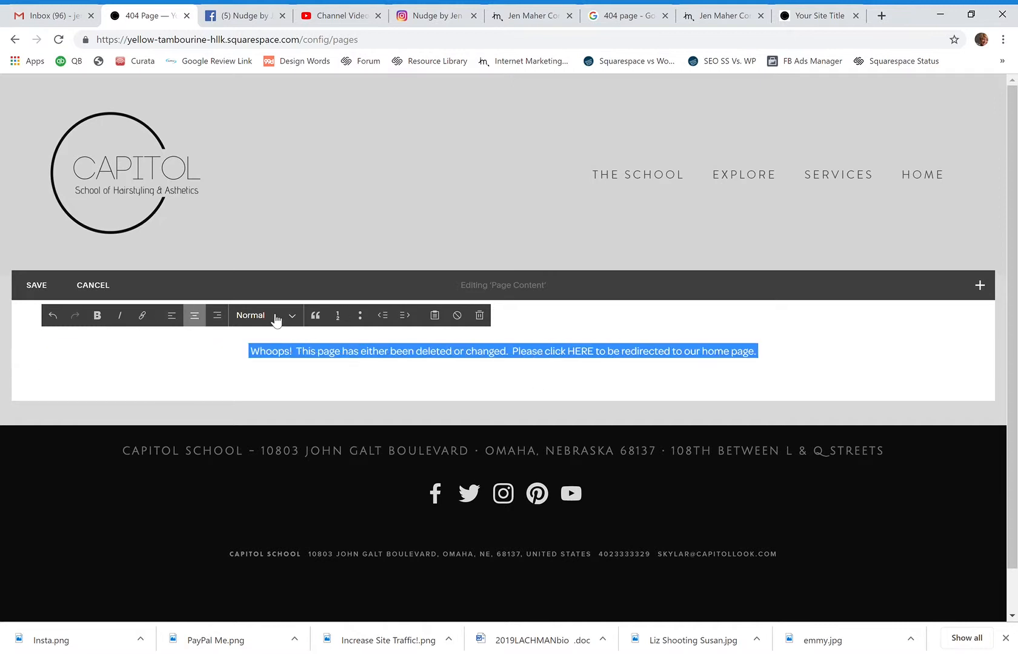
click(273, 381)
click(270, 320)
click(283, 408)
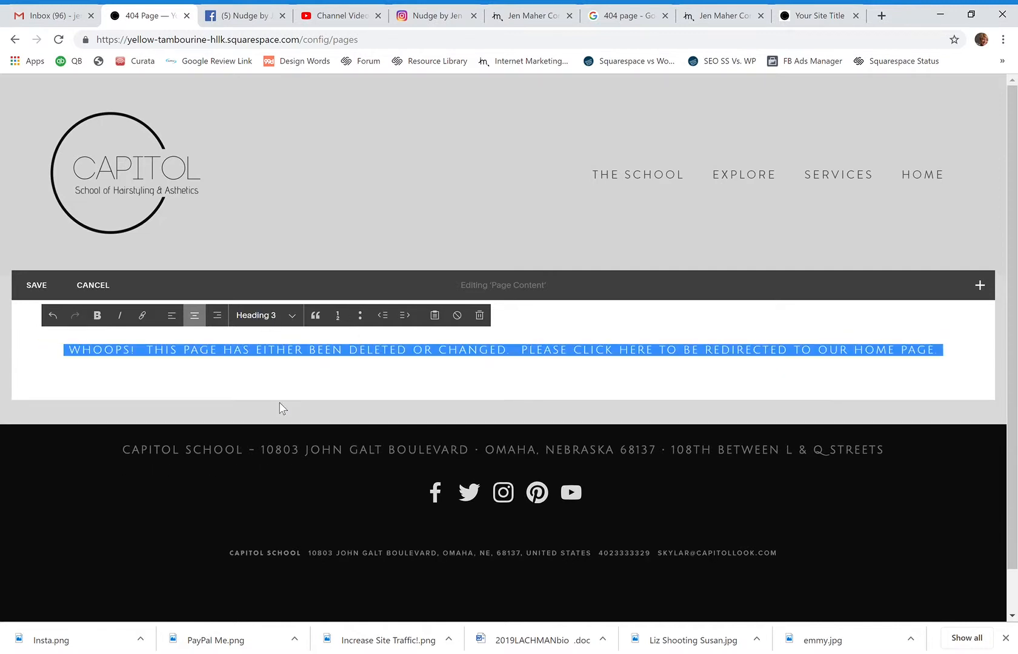
click(552, 377)
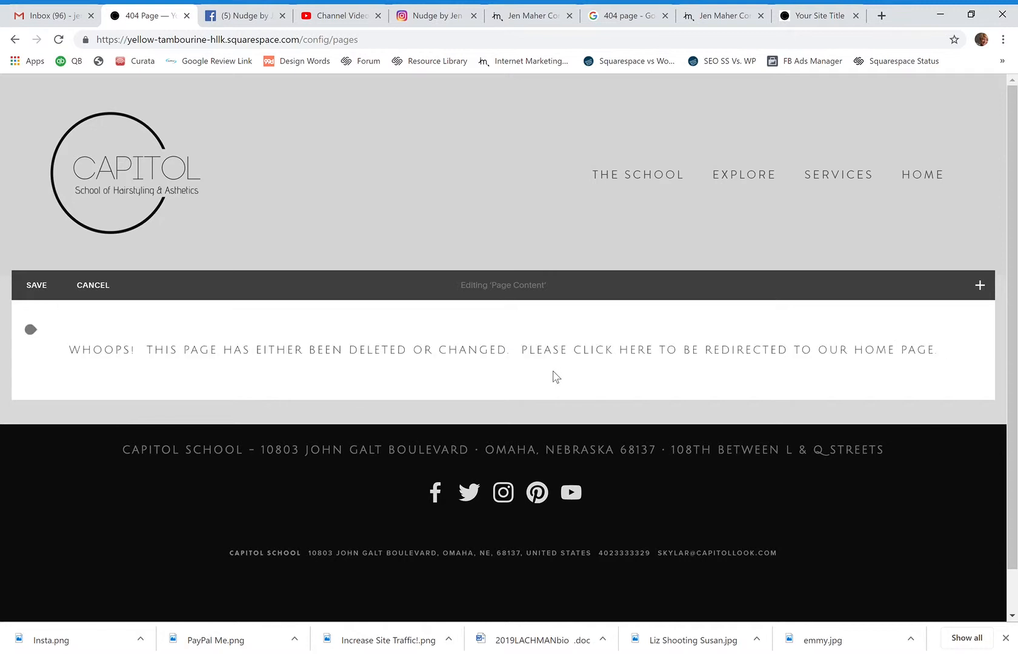
triple_click(660, 357)
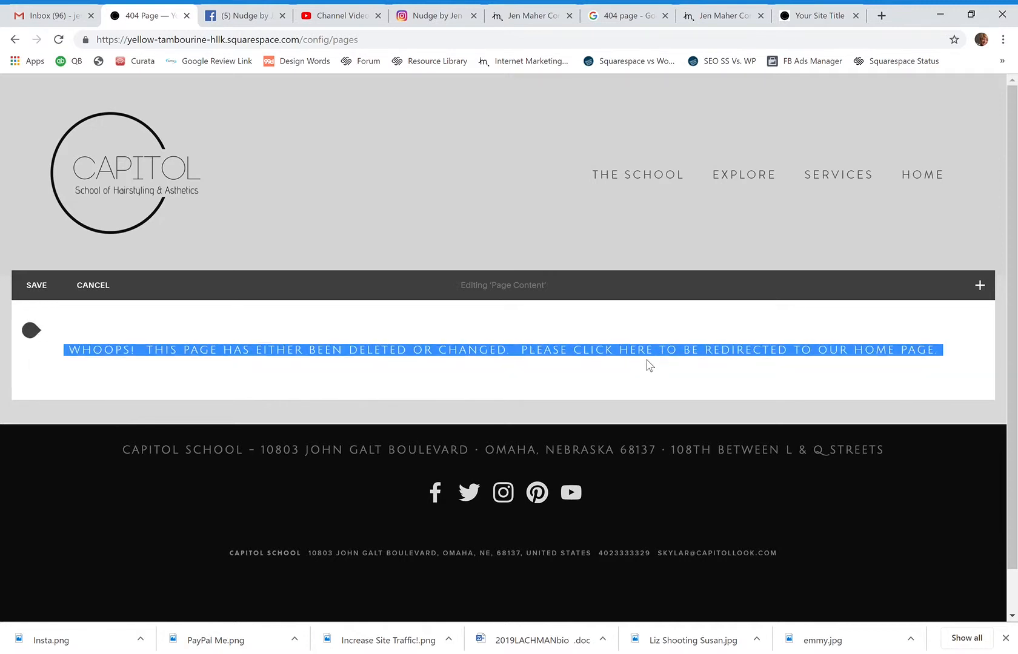
click(629, 354)
drag(619, 353, 658, 355)
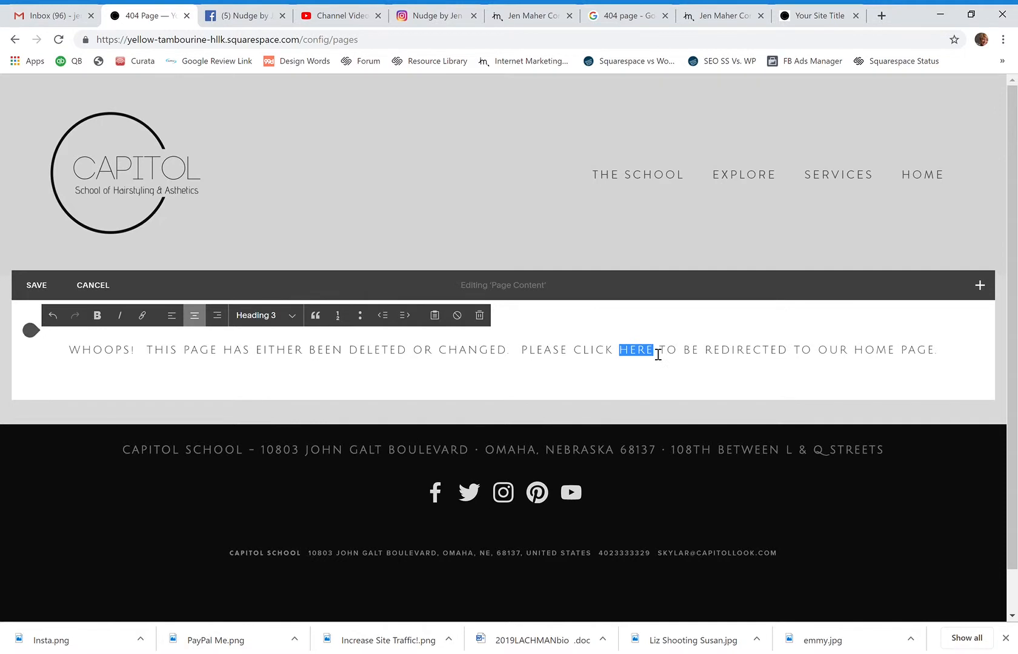
click(143, 316)
click(187, 404)
text(https://o)
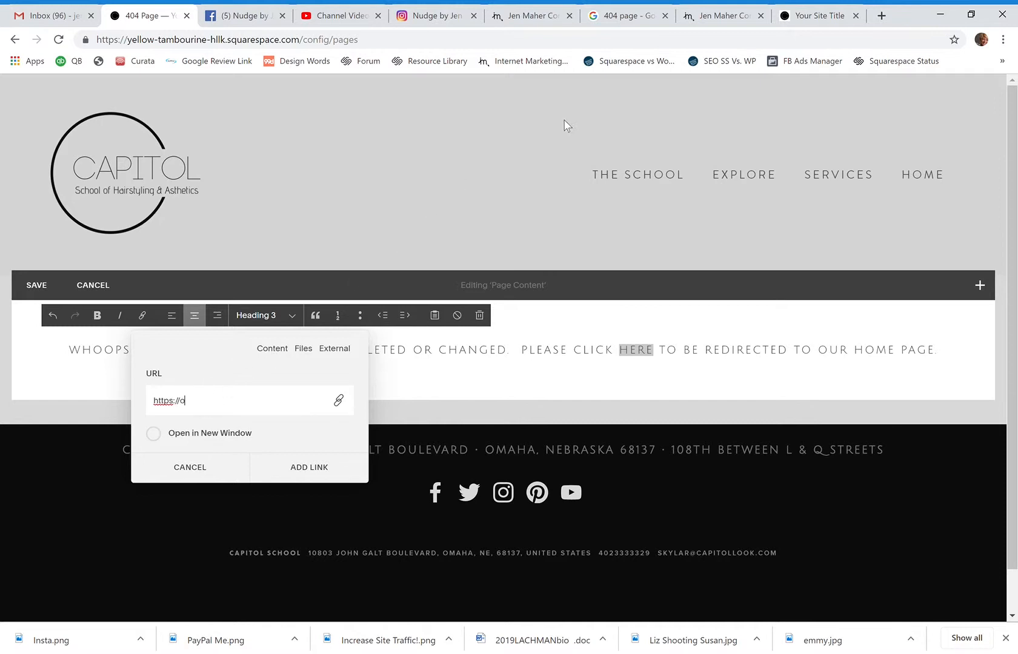
click(805, 16)
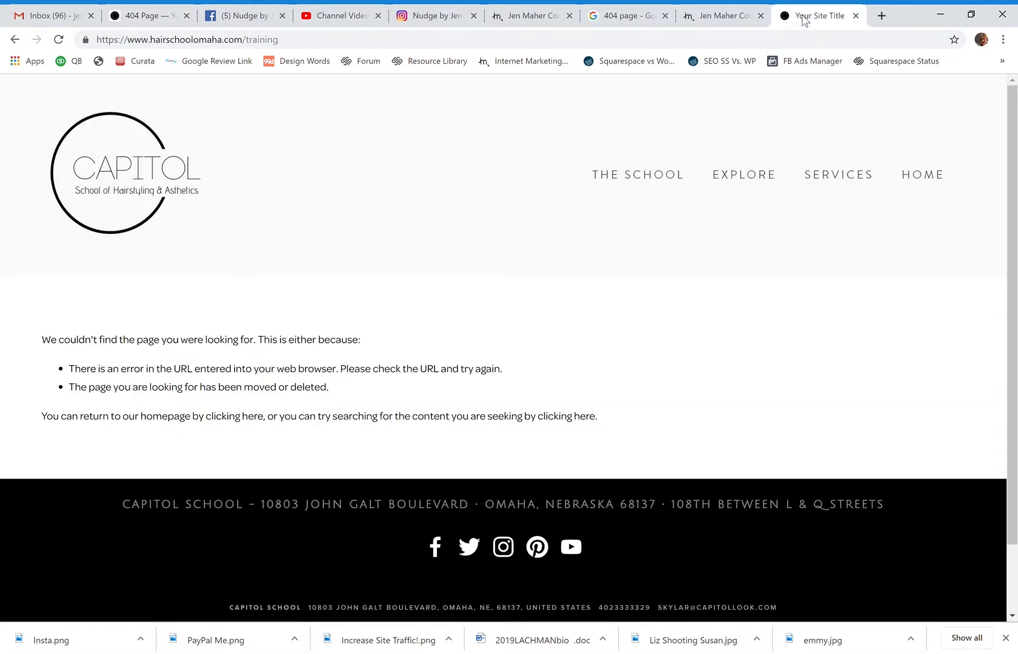
click(164, 17)
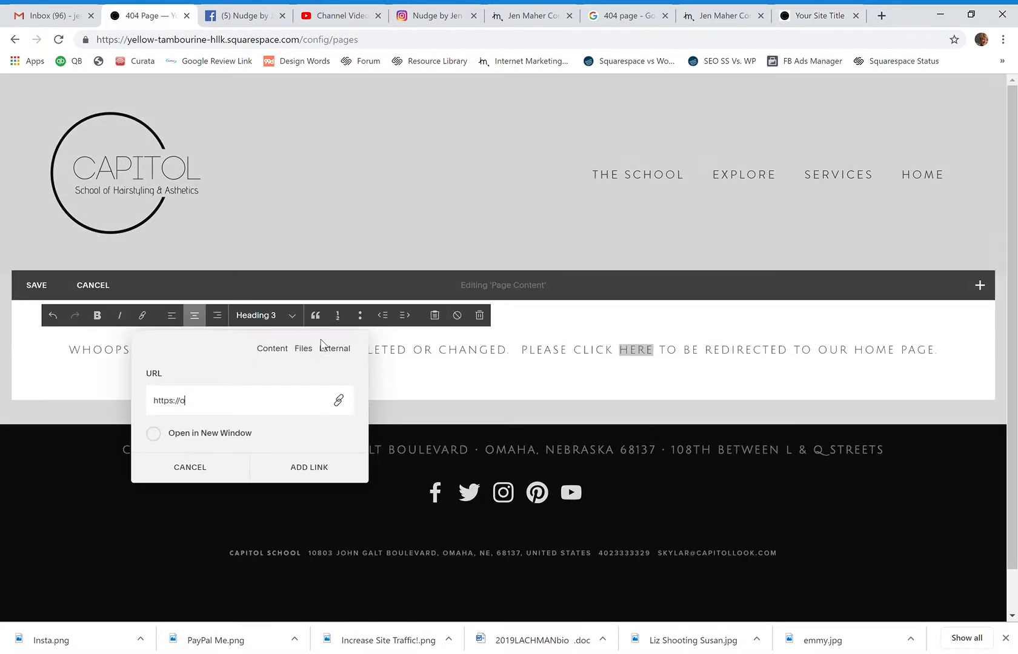
click(206, 404)
text(hairschoolomaha.com)
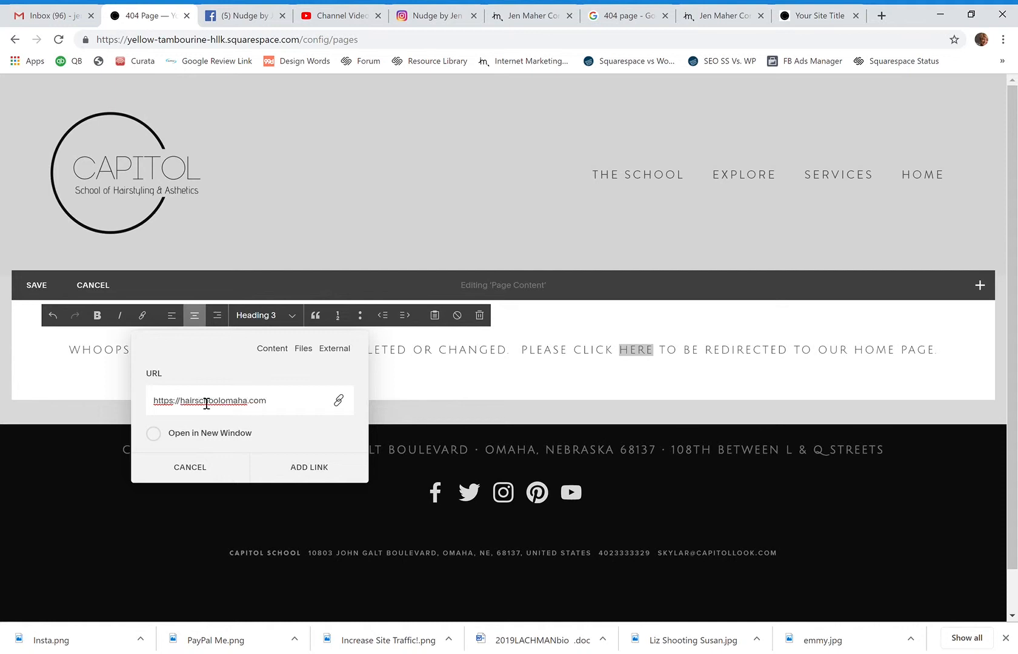
click(315, 473)
click(37, 285)
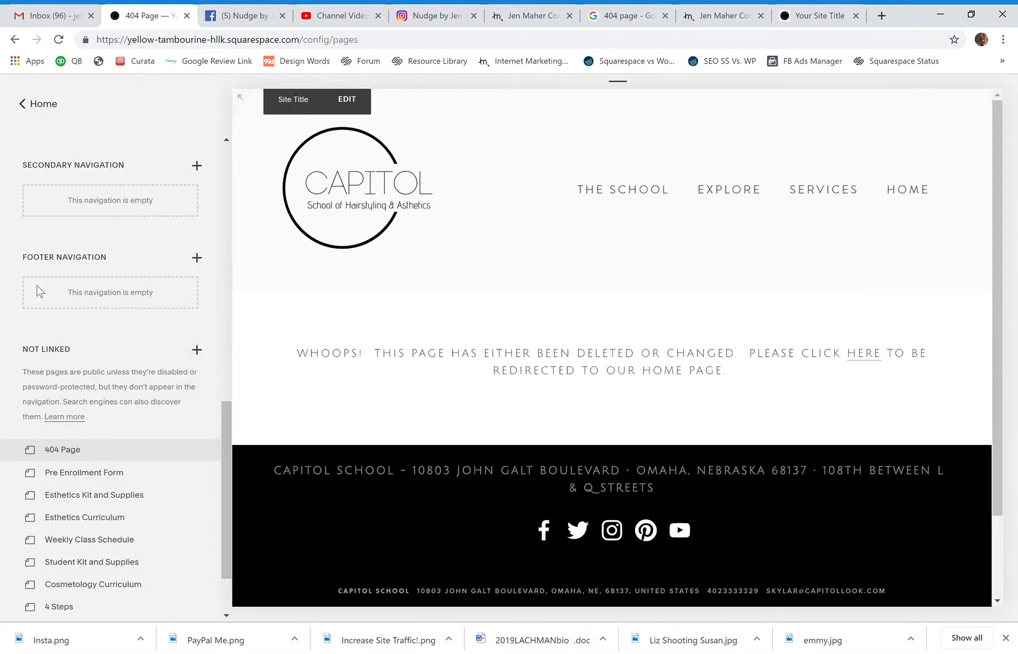
Add an image block below the 404 message using the imported black circle C logo (C.png), and save the page
mouse_move(411, 382)
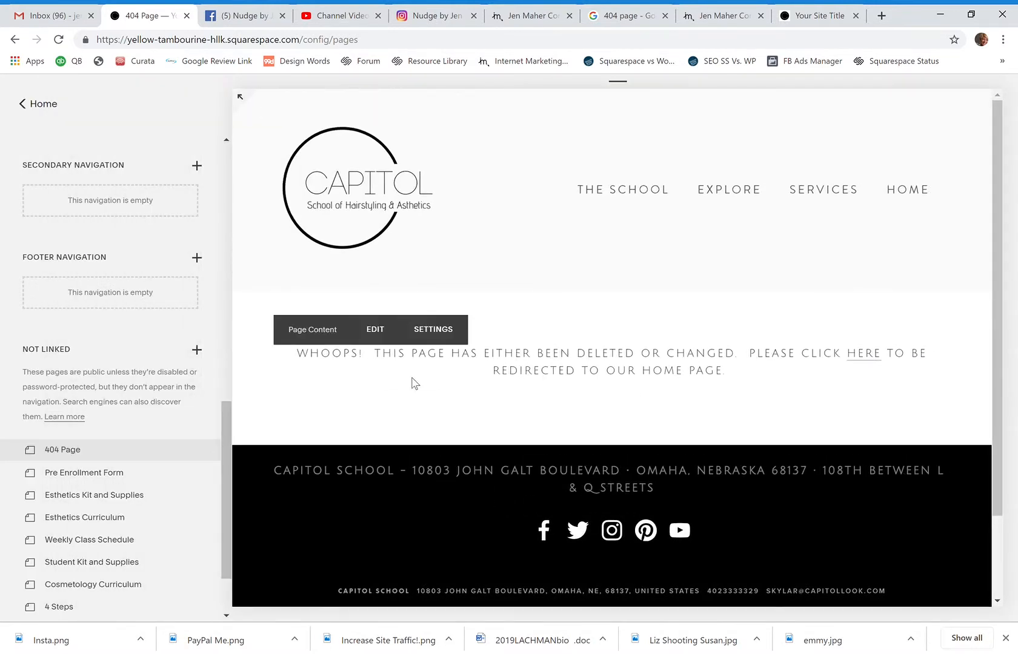
click(375, 331)
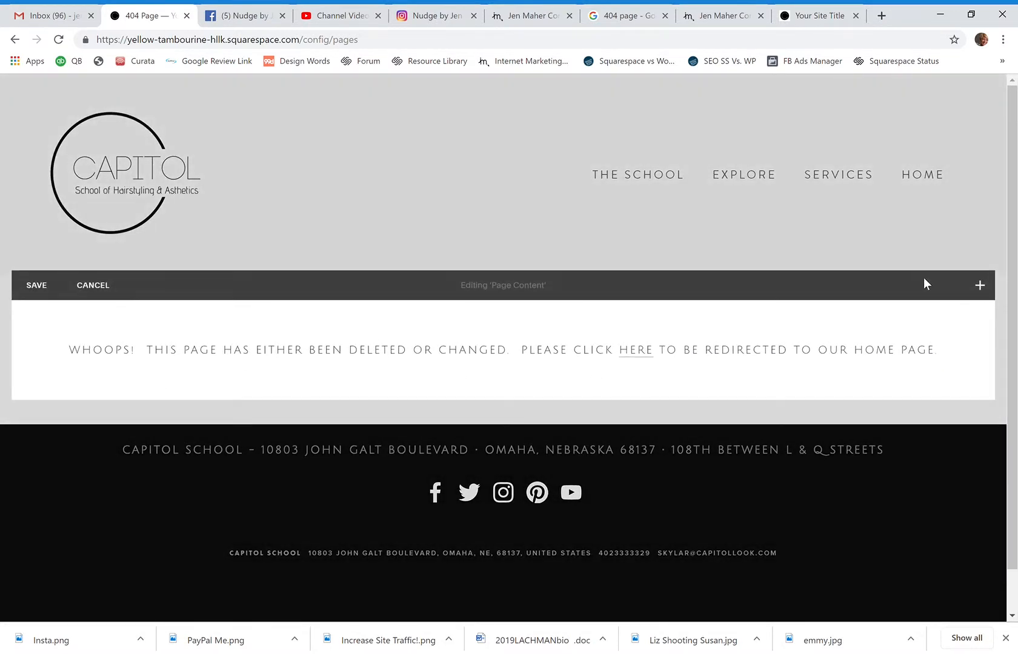
click(983, 289)
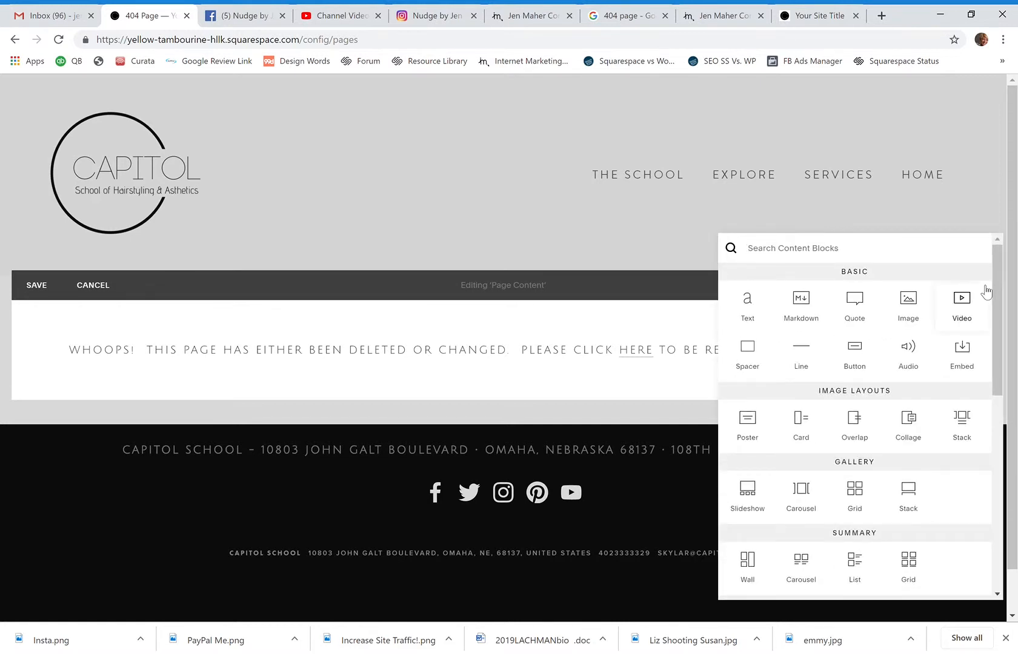
click(910, 301)
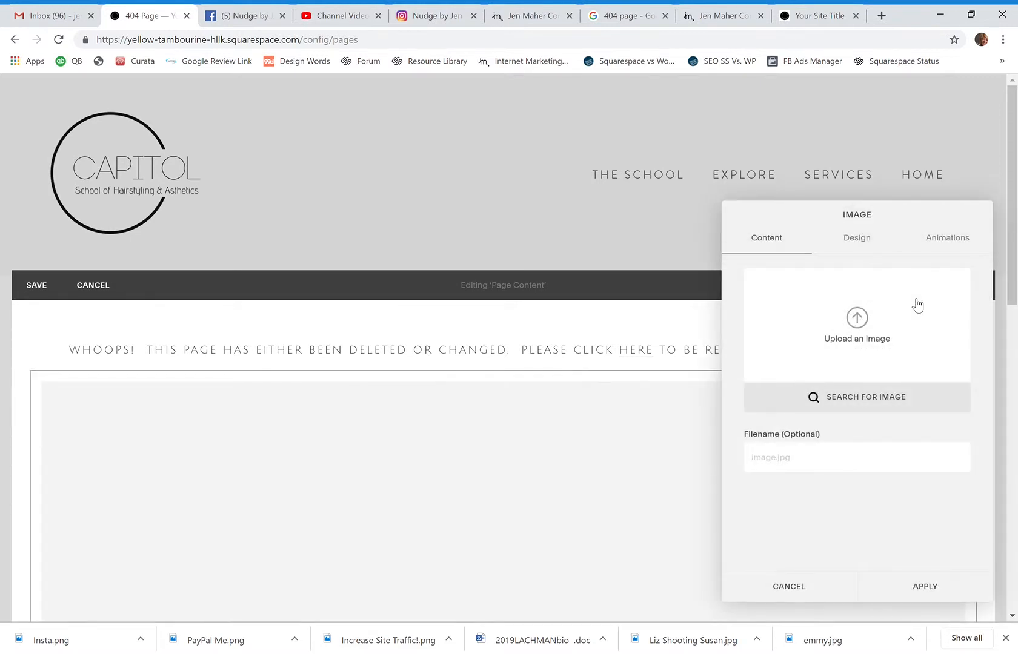
click(909, 400)
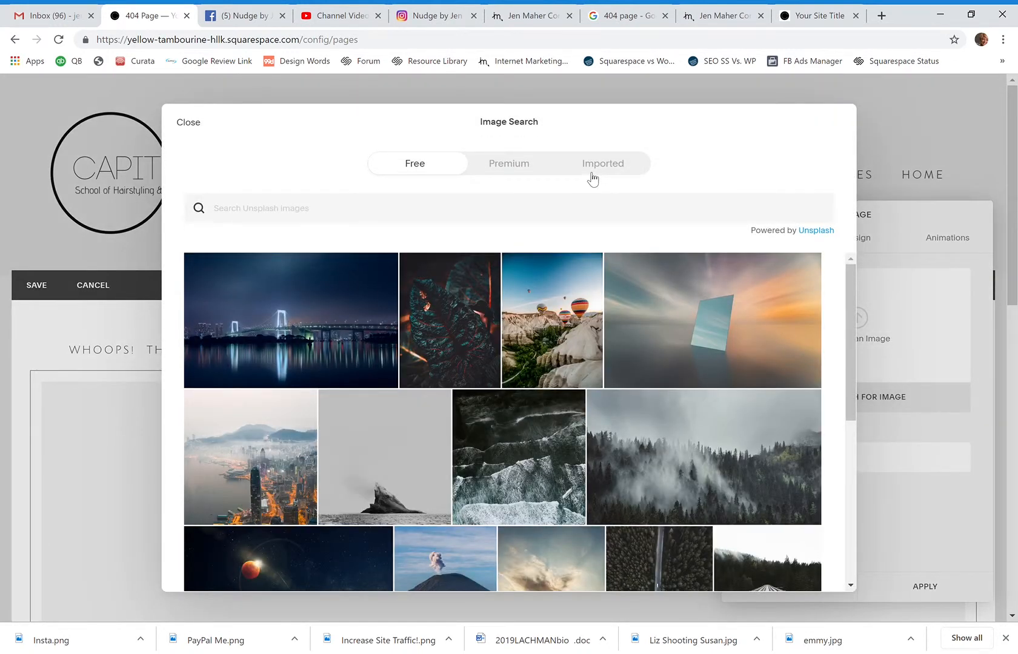
click(592, 176)
drag(846, 236, 848, 485)
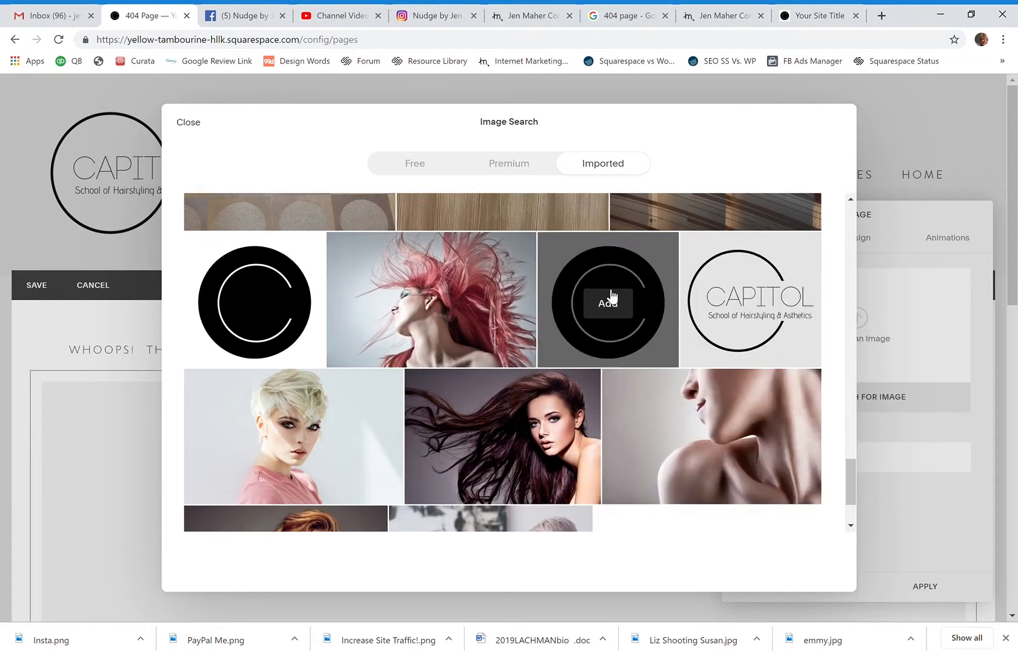
click(613, 310)
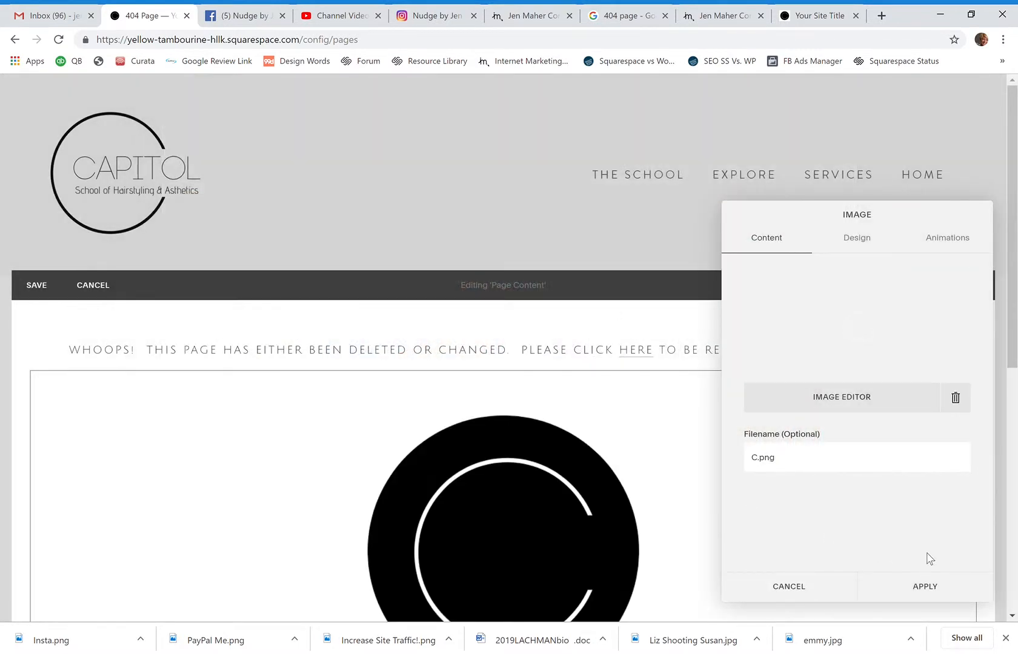
click(933, 588)
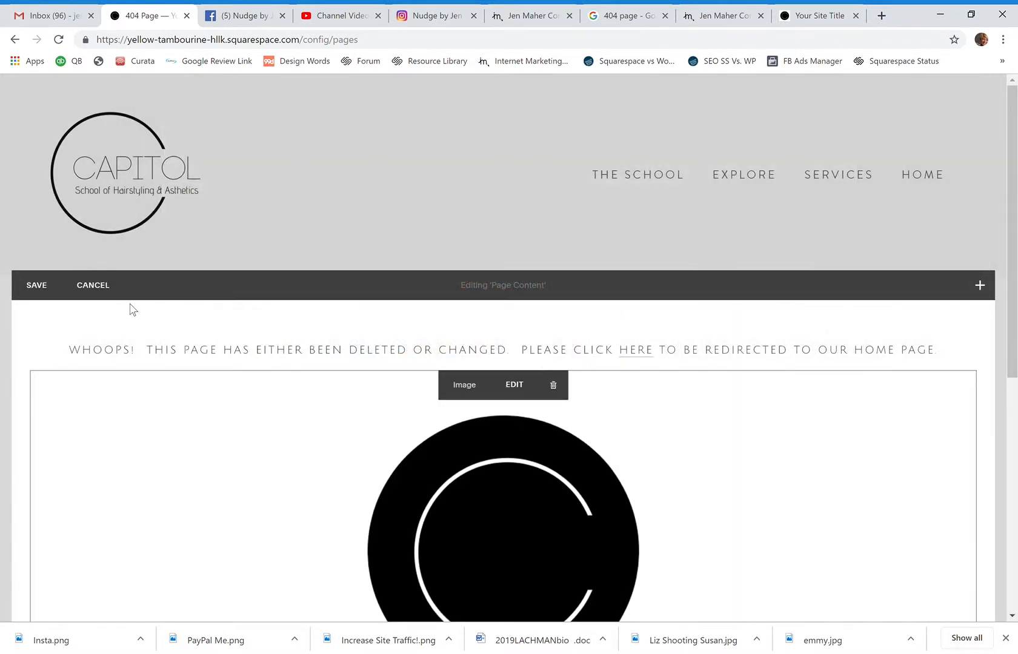
click(34, 286)
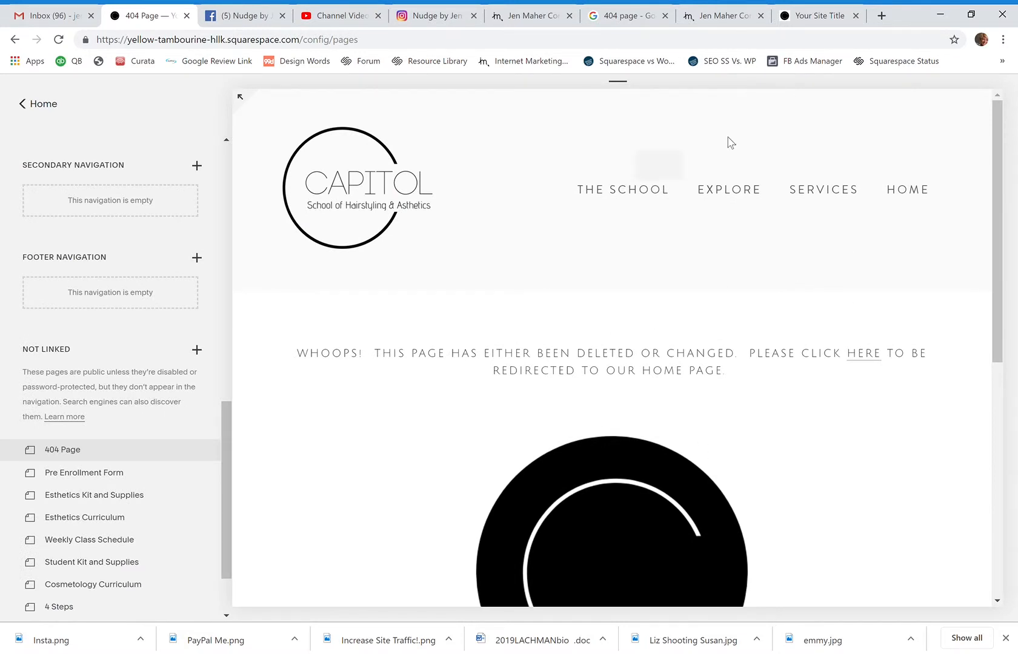
Reload the live site's missing /training page to check its error message, and return to the Squarespace editor
click(788, 20)
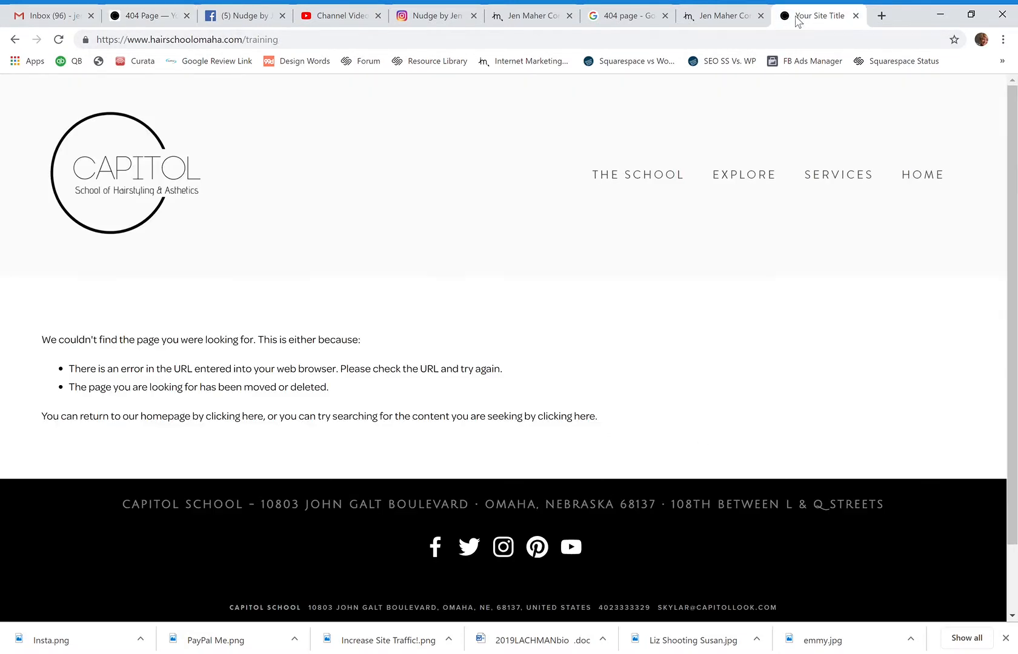
click(58, 39)
click(150, 16)
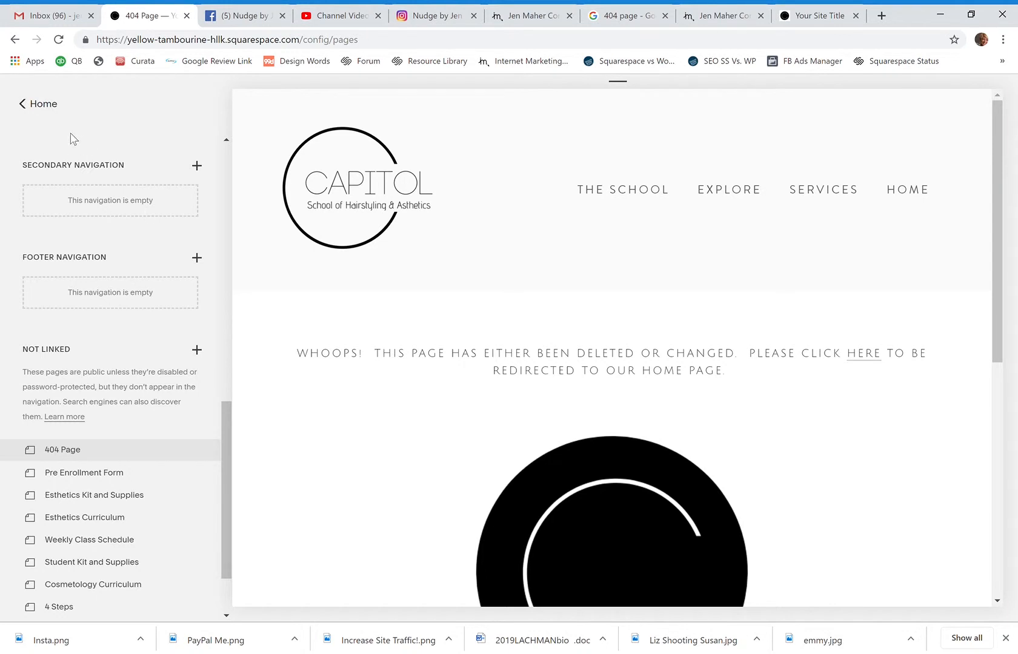
Set the site's 404 Error / Page Not Found design setting to the custom 404 Page and save it
click(44, 106)
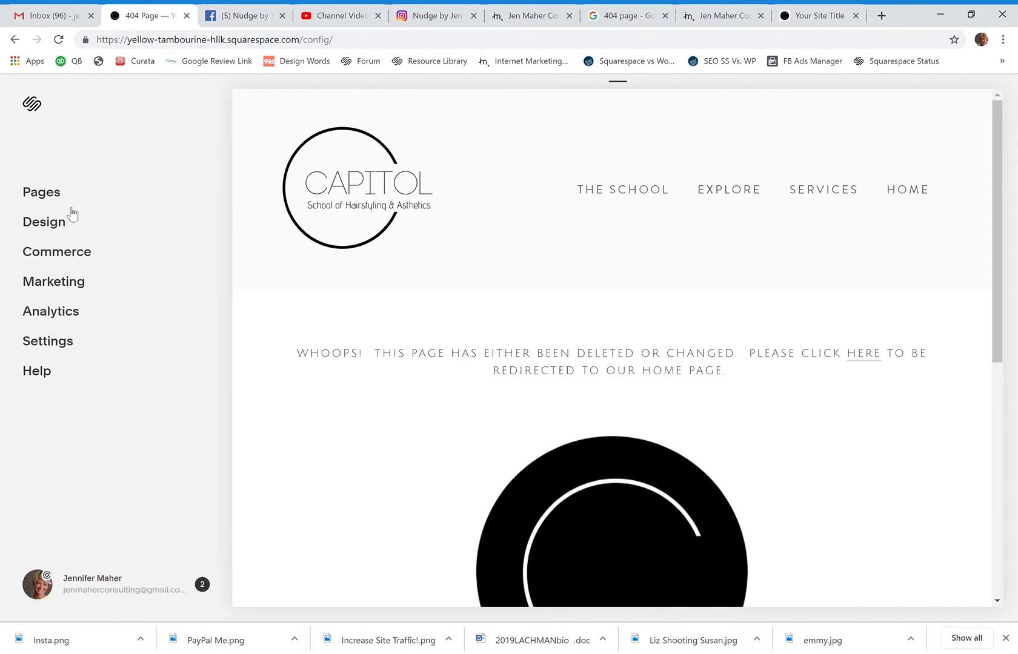
click(56, 224)
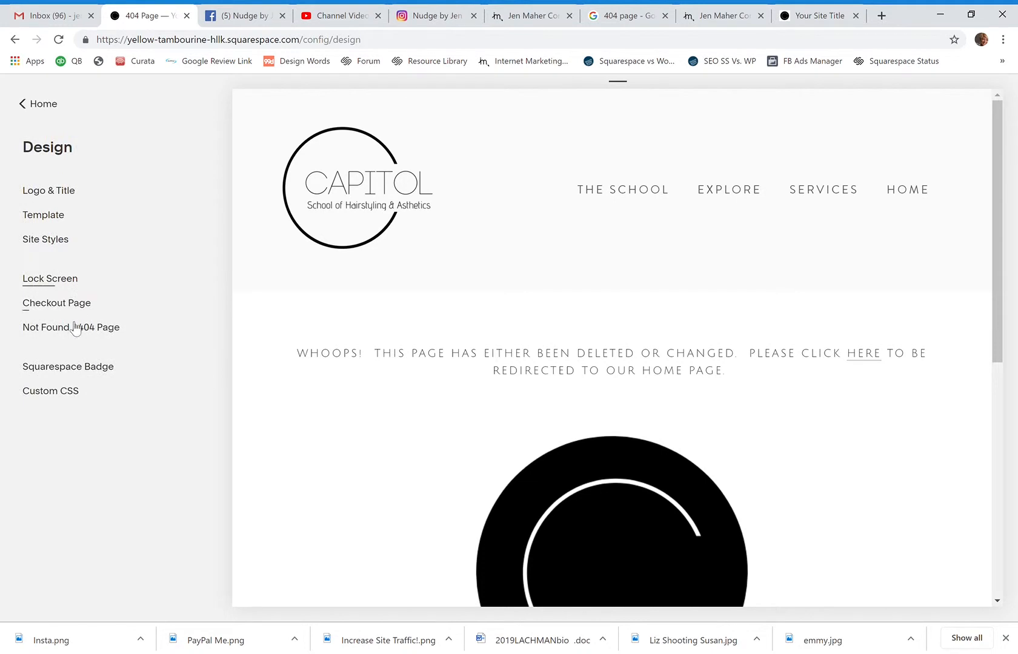
click(78, 331)
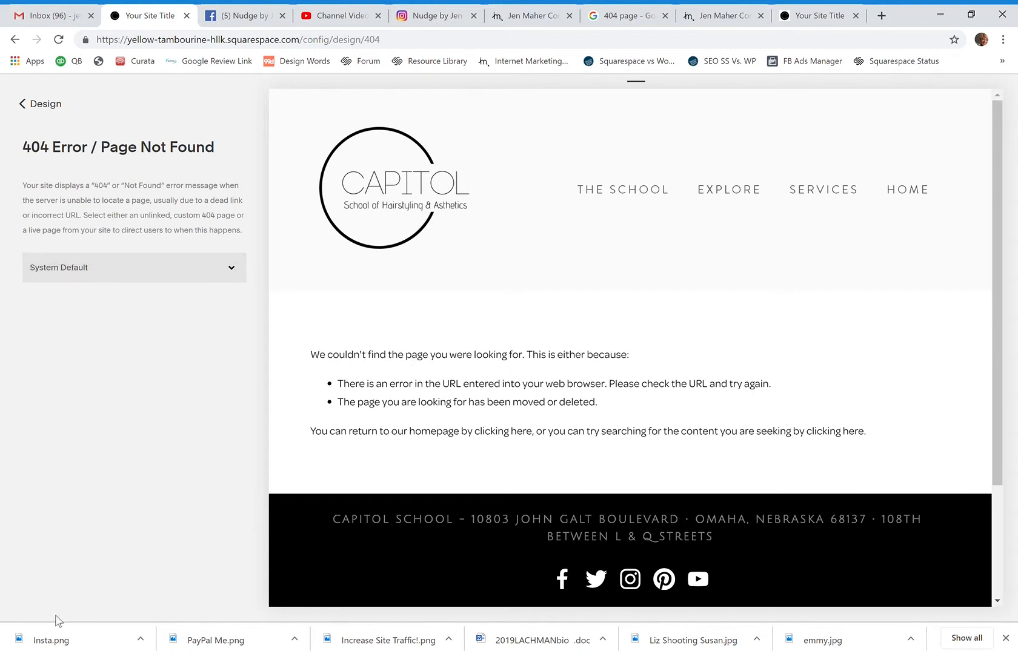
click(49, 644)
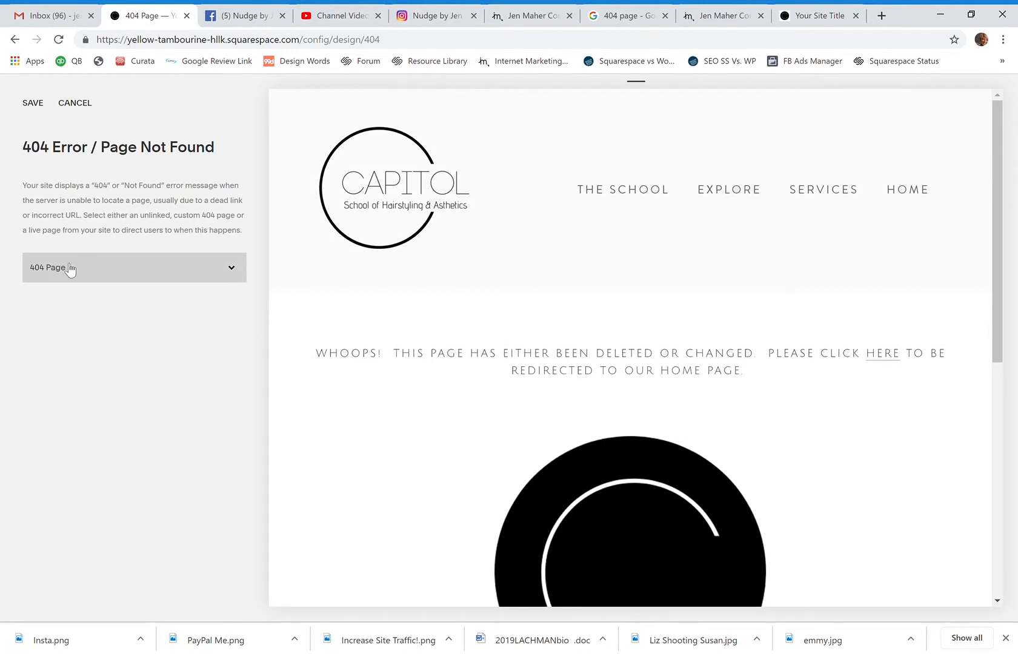
click(36, 104)
click(34, 104)
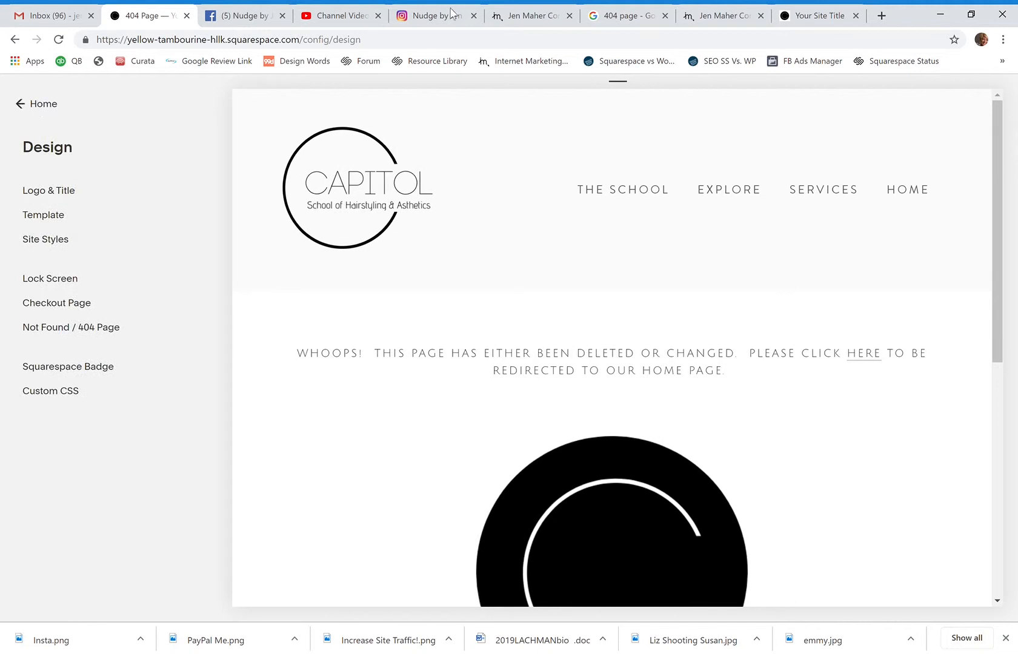
Reload the live site's missing /training page and test the HERE link in the custom 404 message
click(809, 17)
click(59, 39)
mouse_move(709, 183)
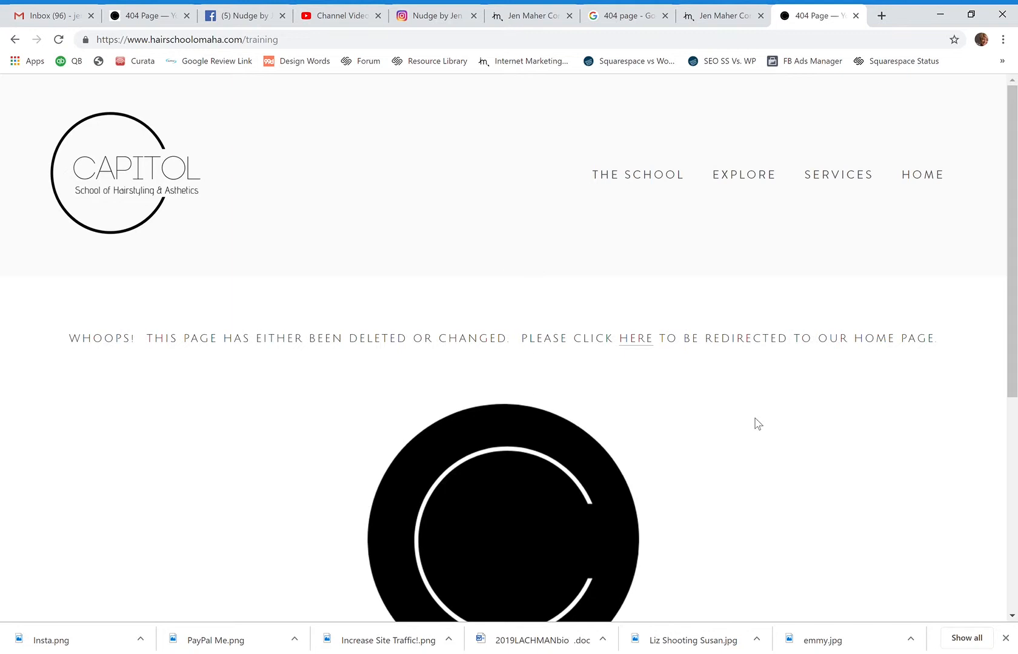
click(640, 341)
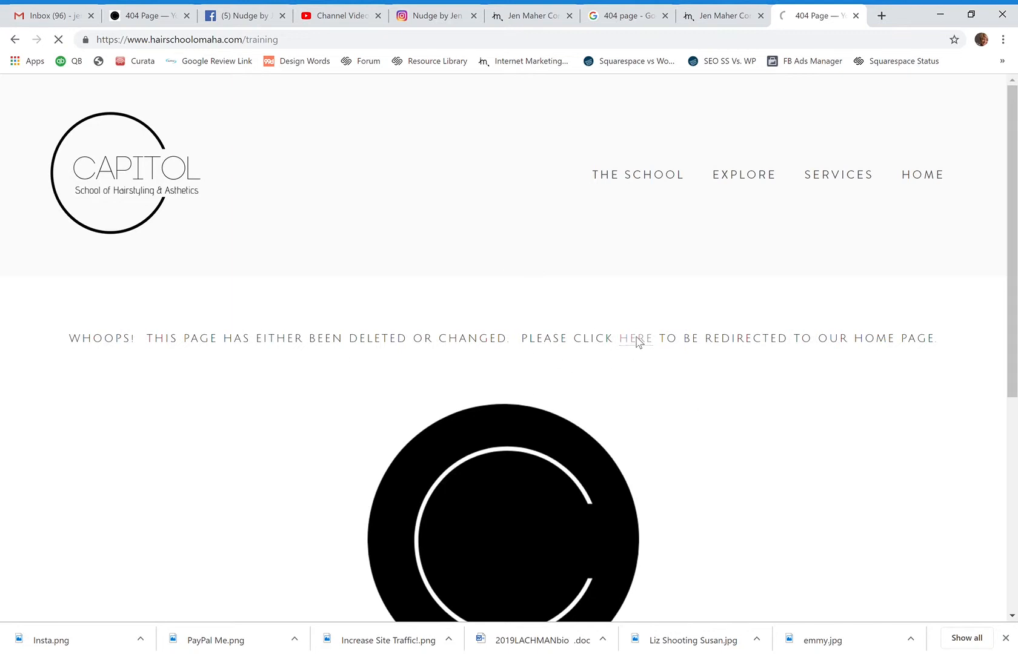